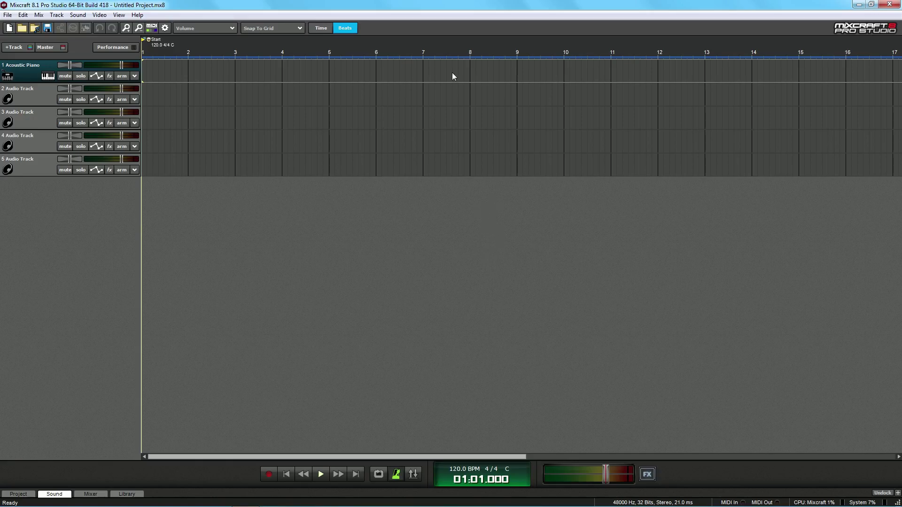
- Start a new project with one instrument track and four audio tracks
left_click(8, 14)
left_click(23, 23)
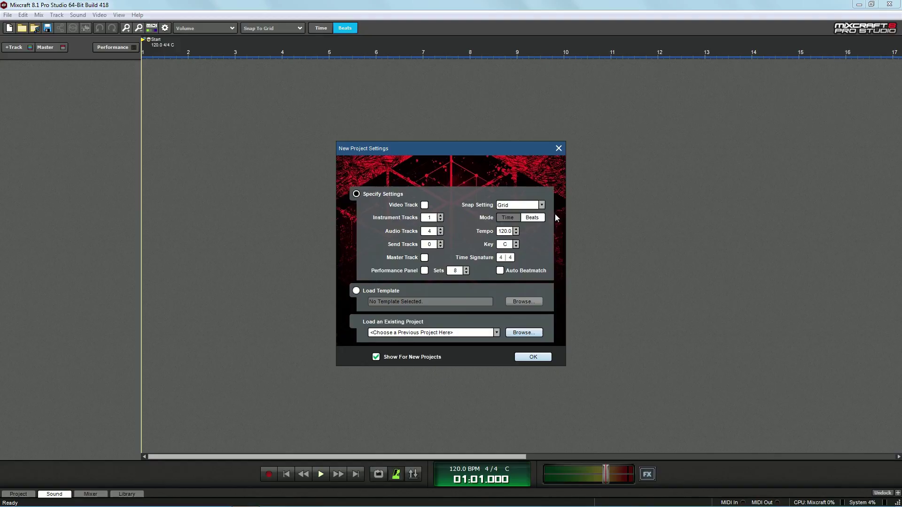
left_click(533, 358)
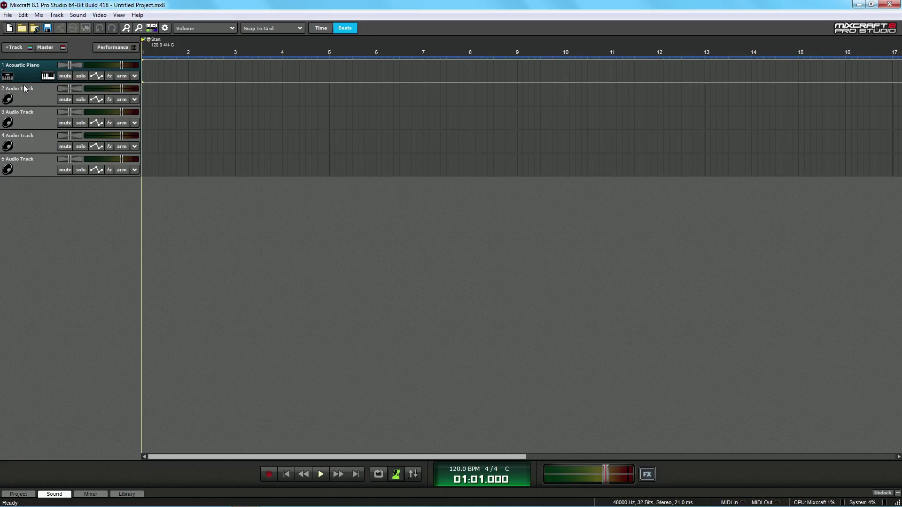
- Select tracks 2 to 5 in turn, ending back on the Acoustic Piano track
left_click(25, 99)
left_click(29, 125)
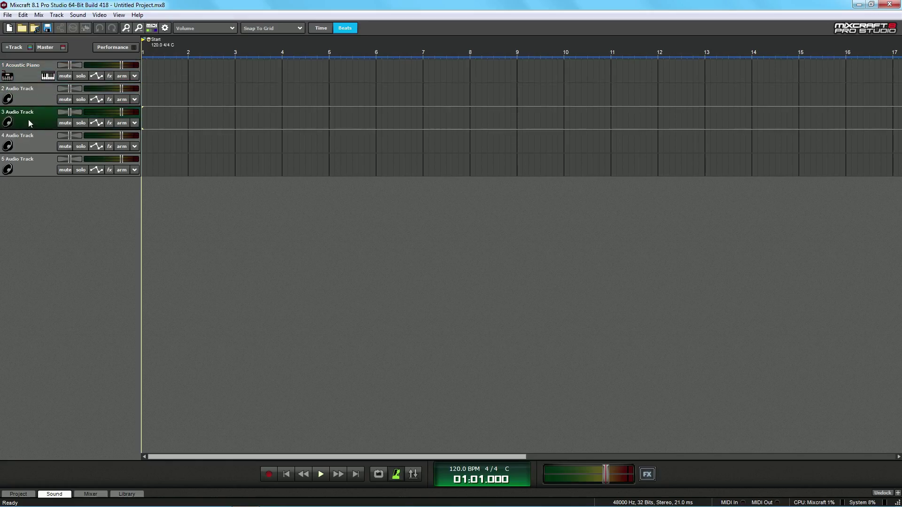
left_click(24, 103)
left_click(26, 123)
left_click(27, 163)
left_click(31, 149)
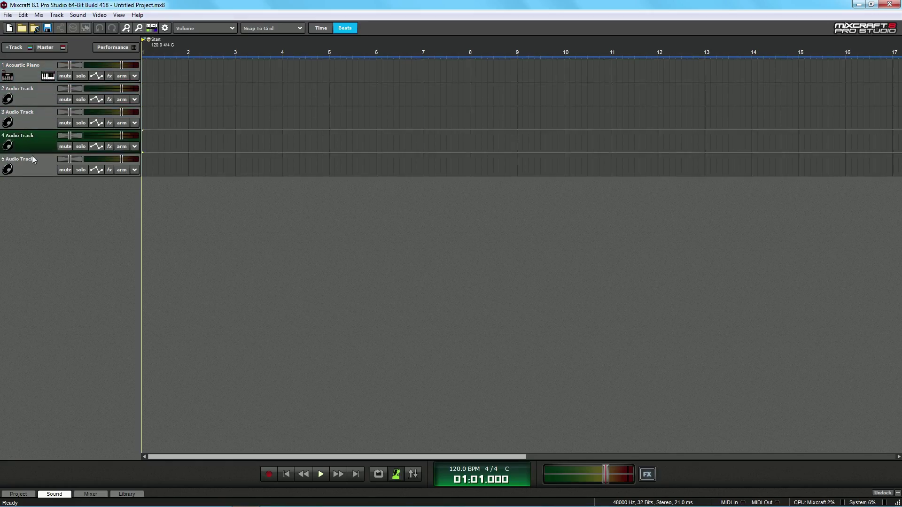
left_click_drag(28, 75, 39, 104)
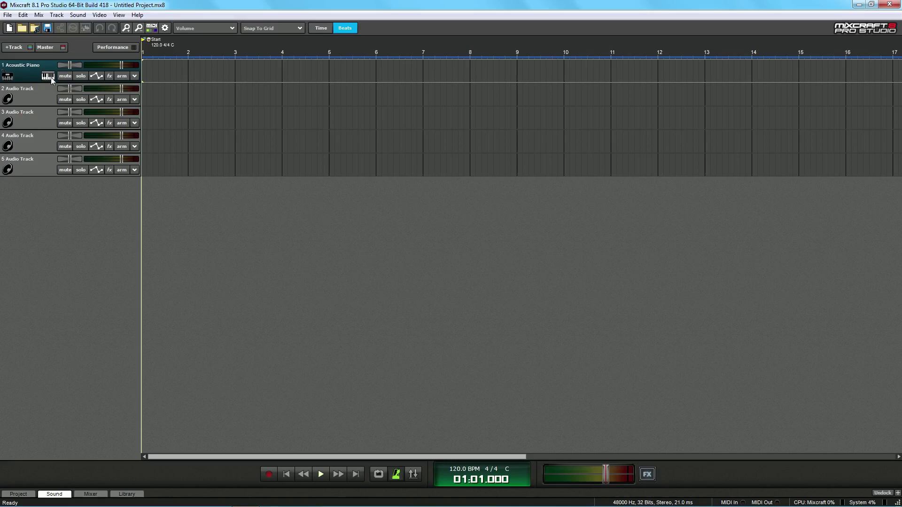
- Change the piano track's instrument to the Alto Sax preset
left_click(48, 76)
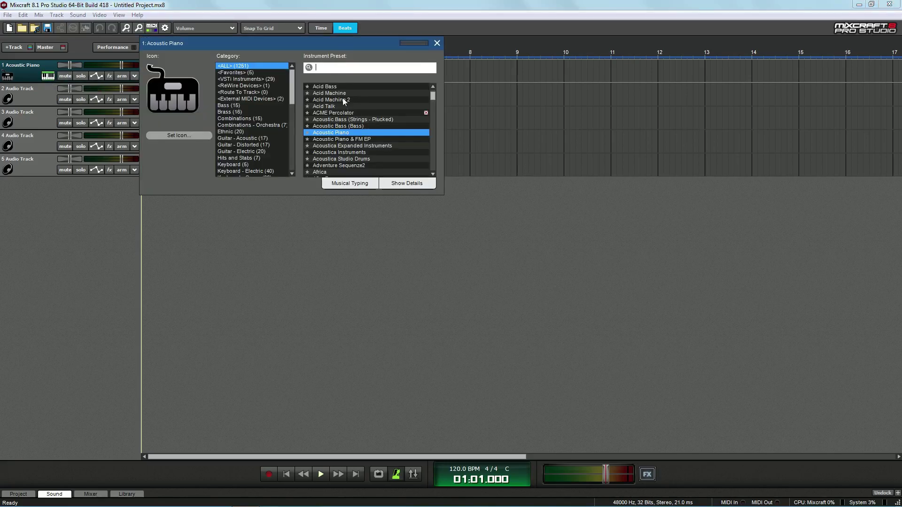
left_click_drag(369, 44, 416, 67)
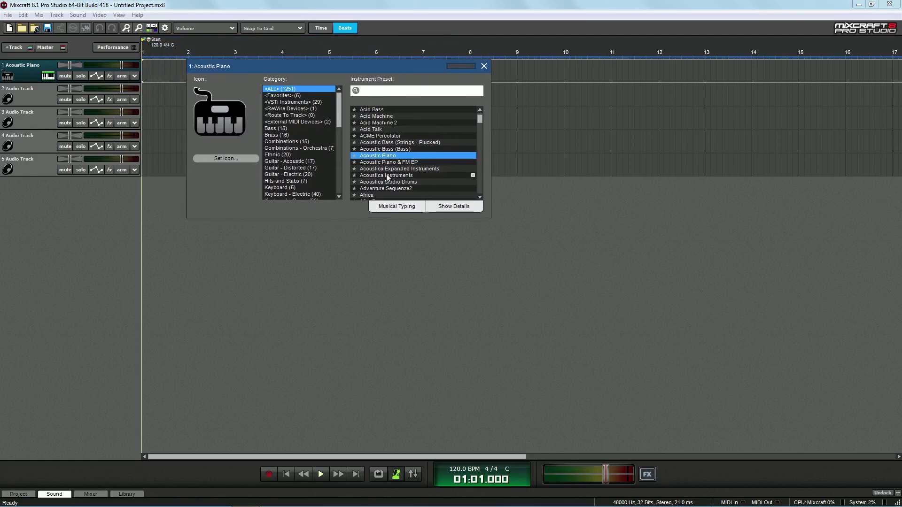
scroll(387, 172, "down", 3)
scroll(388, 165, "down", 4)
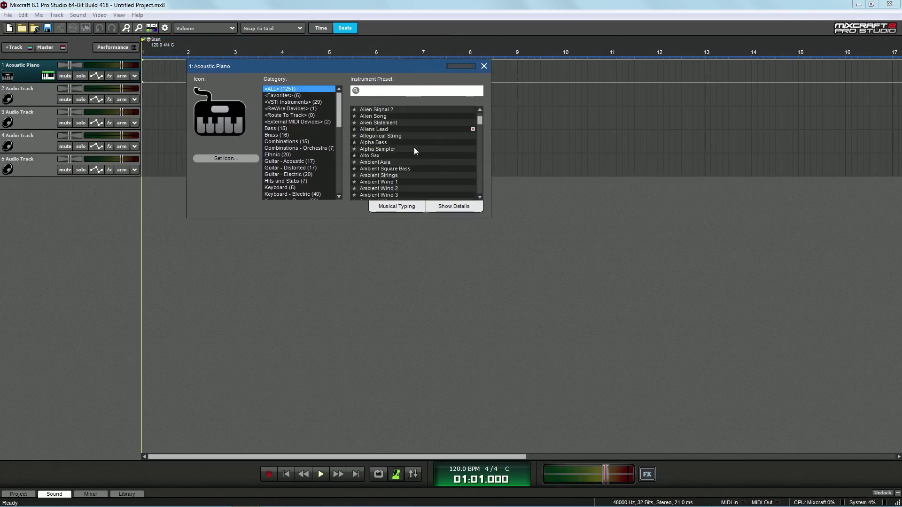
left_click(393, 156)
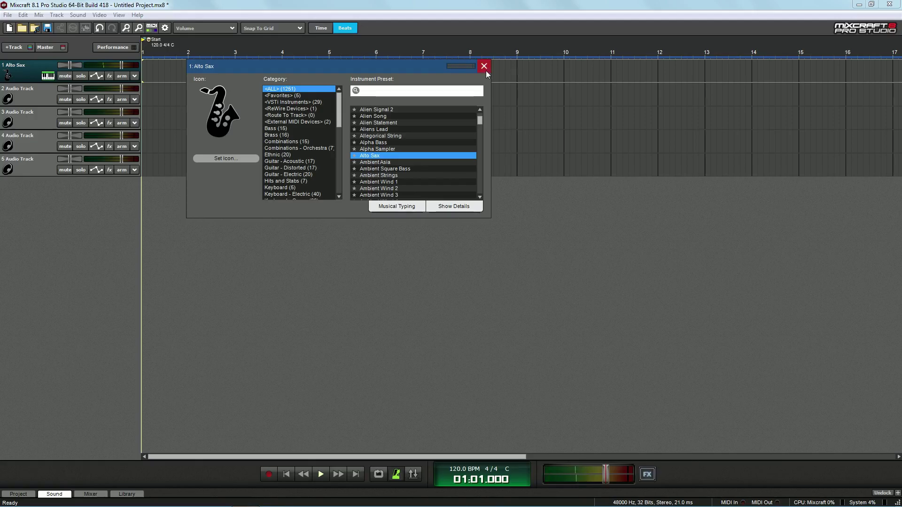
- Browse the preset list, then filter it to the <VSTi Instruments> category
scroll(406, 136, "down", 5)
scroll(406, 136, "down", 10)
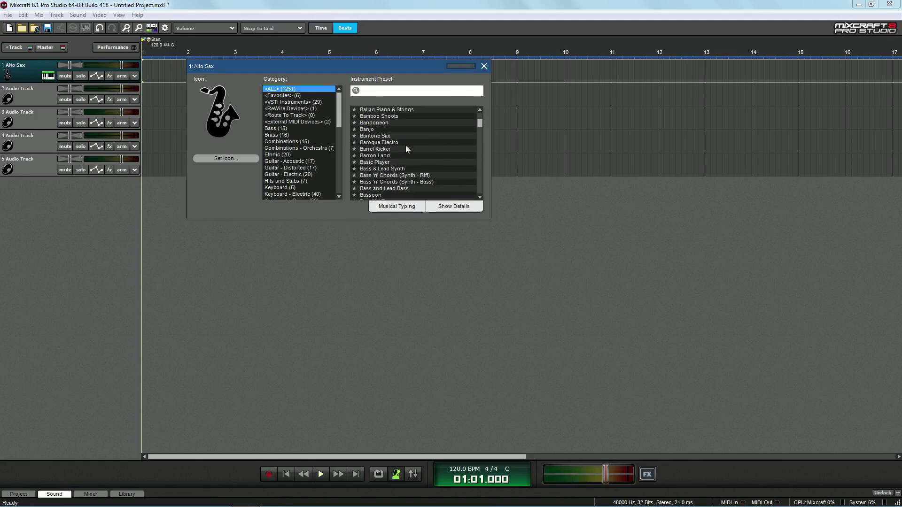
scroll(405, 150, "down", 10)
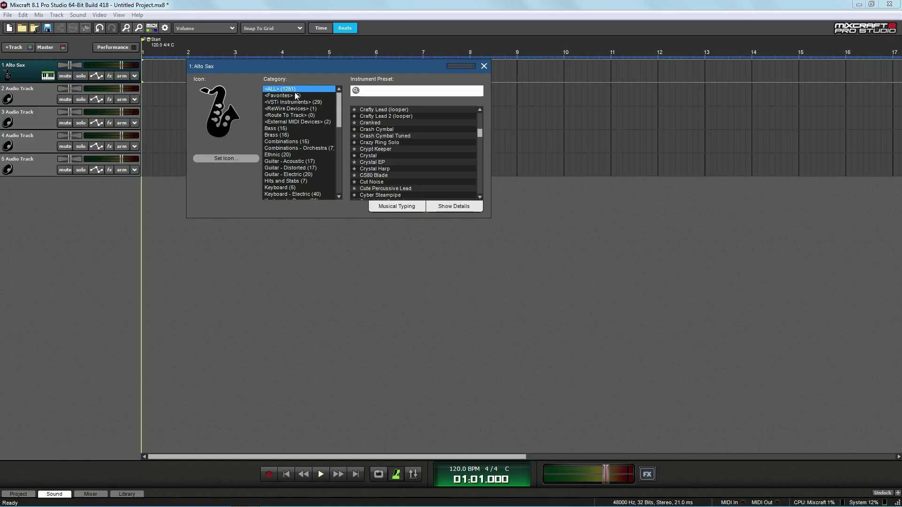
scroll(407, 146, "up", 2)
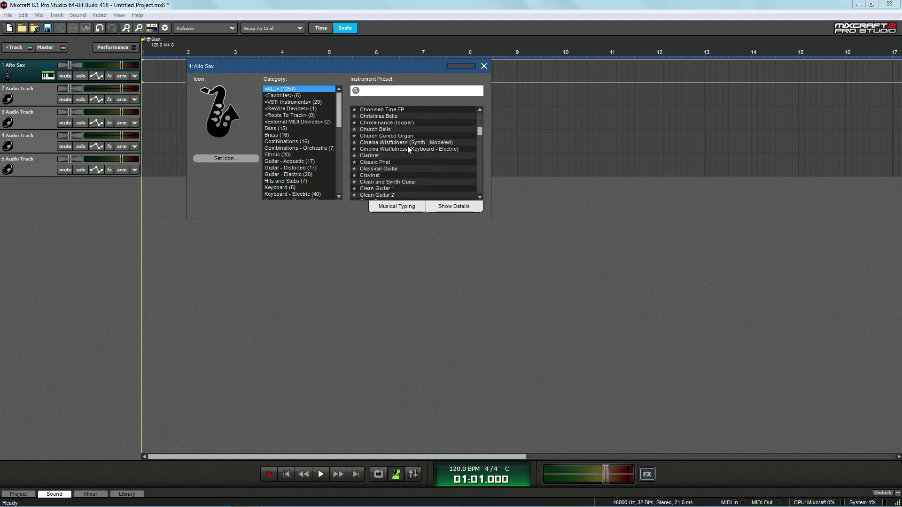
scroll(480, 120, "up", 3)
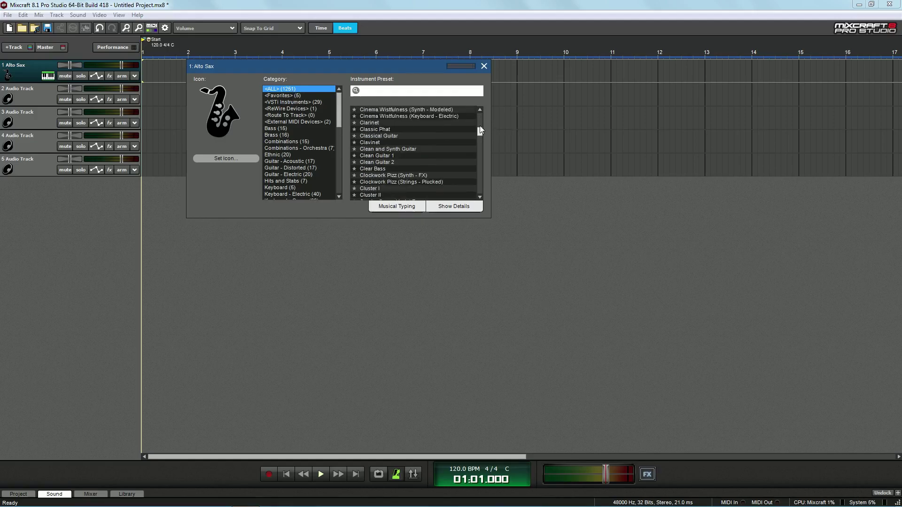
left_click_drag(480, 125, 480, 115)
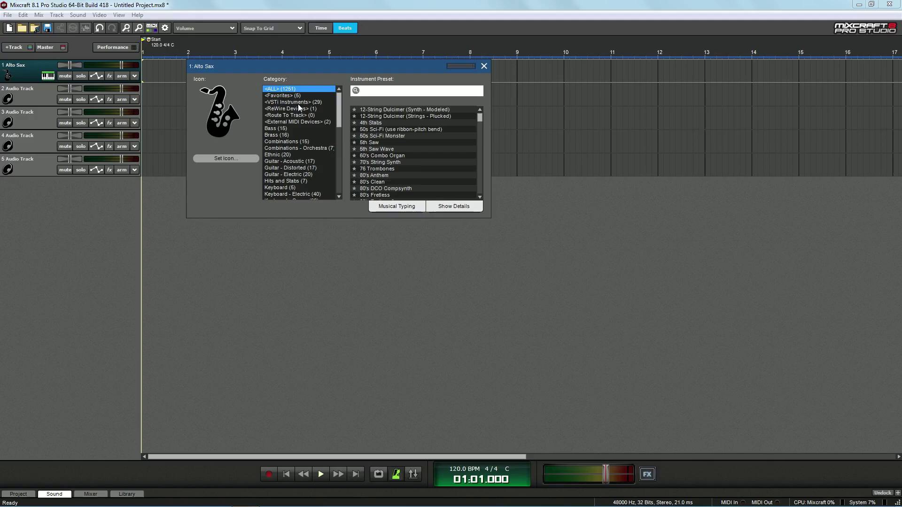
left_click(313, 103)
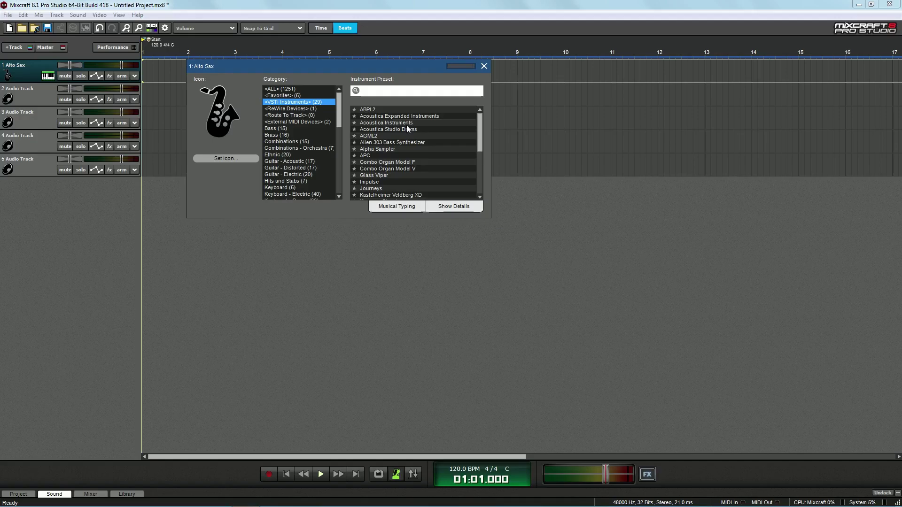
- Load AGML2 (Ample Guitar M II Lite) on track 1 and preview its plugin window
scroll(406, 129, "down", 5)
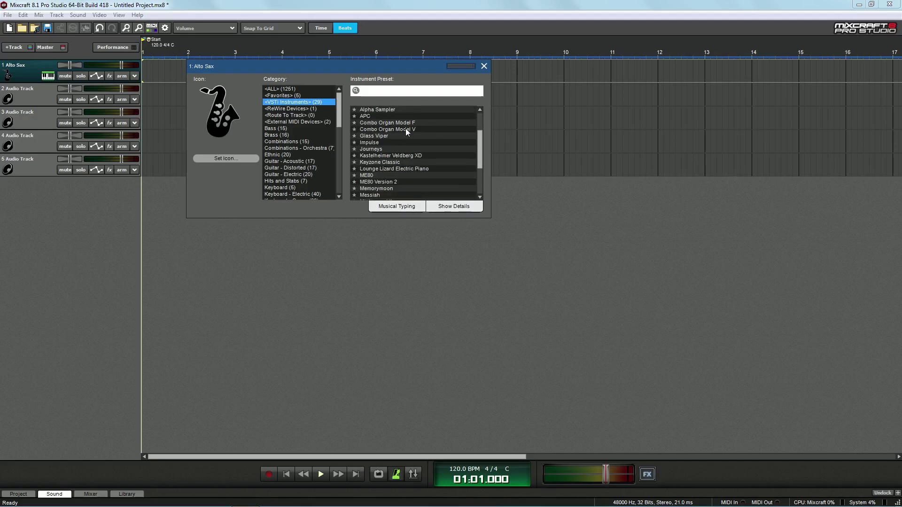
scroll(409, 131, "up", 5)
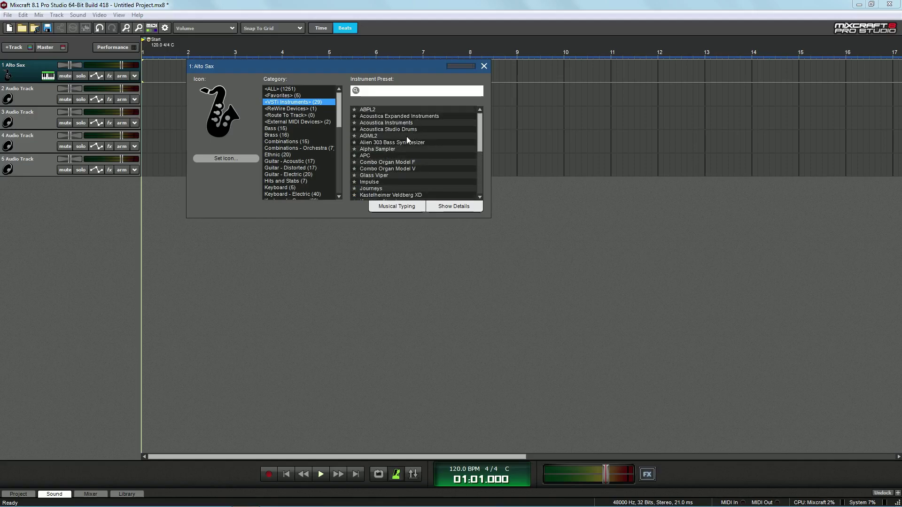
left_click(374, 136)
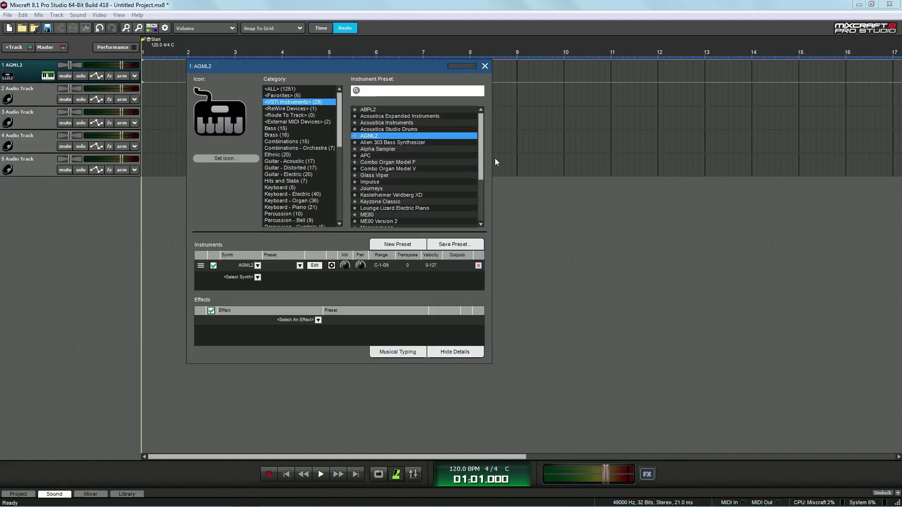
left_click(314, 265)
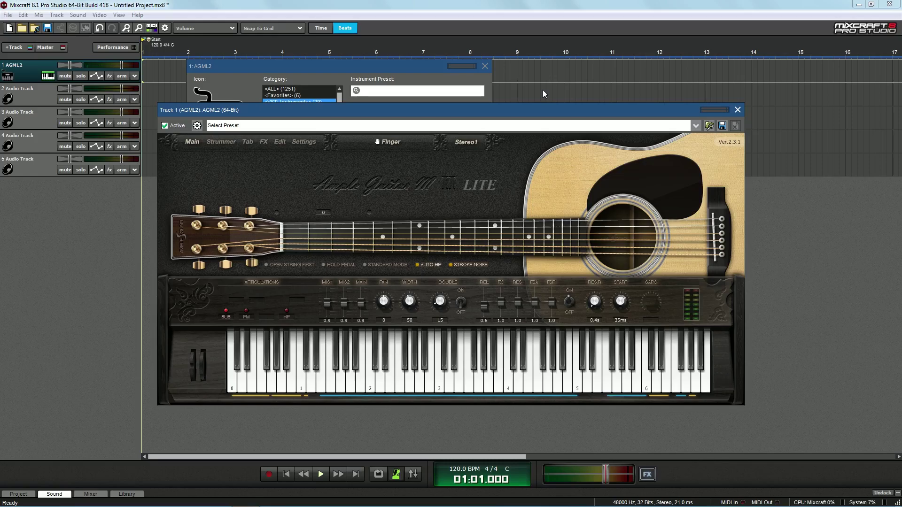
left_click(742, 109)
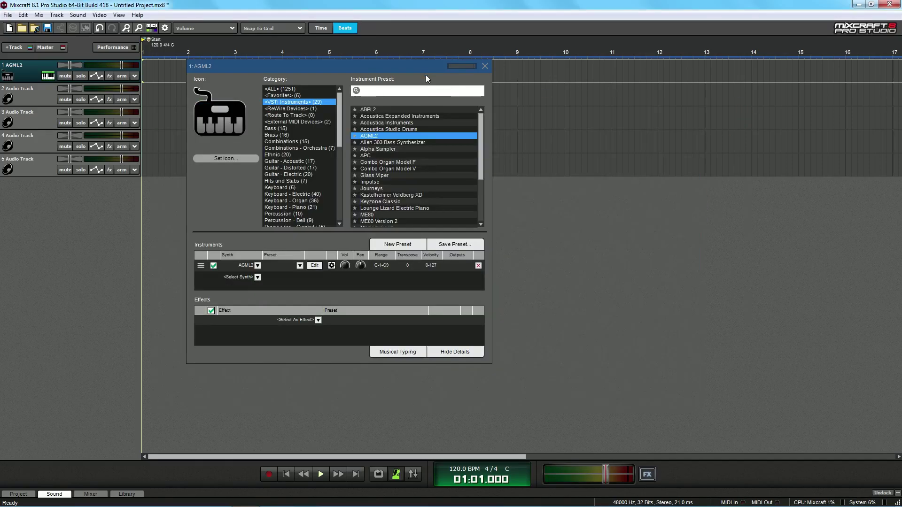
- Audition Omni Sampler's E4 pad, then switch track 1 to Pianissimo with Solo Grand Piano
left_click_drag(418, 64, 465, 81)
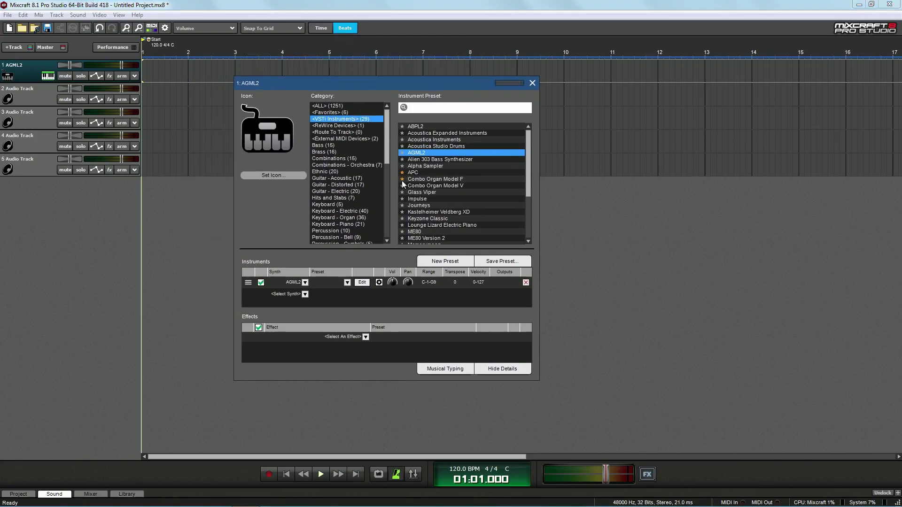
left_click(402, 179)
scroll(433, 175, "down", 4)
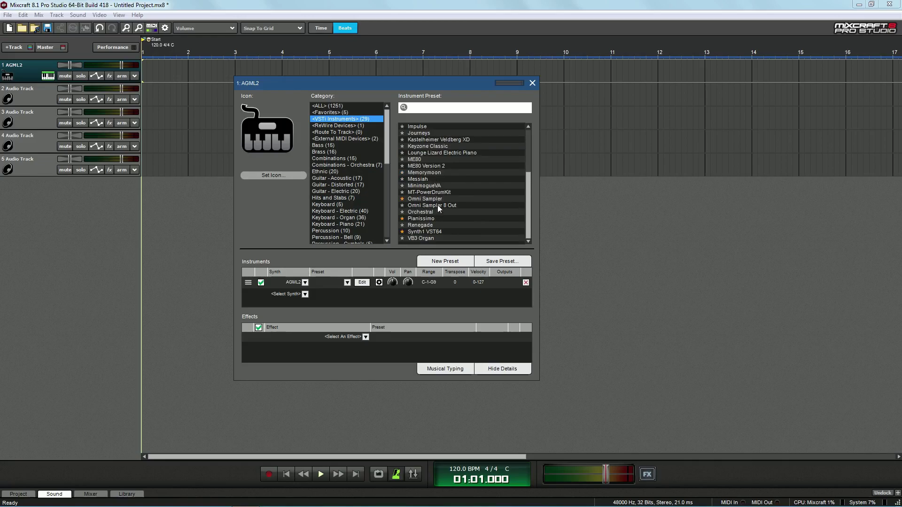
left_click(425, 199)
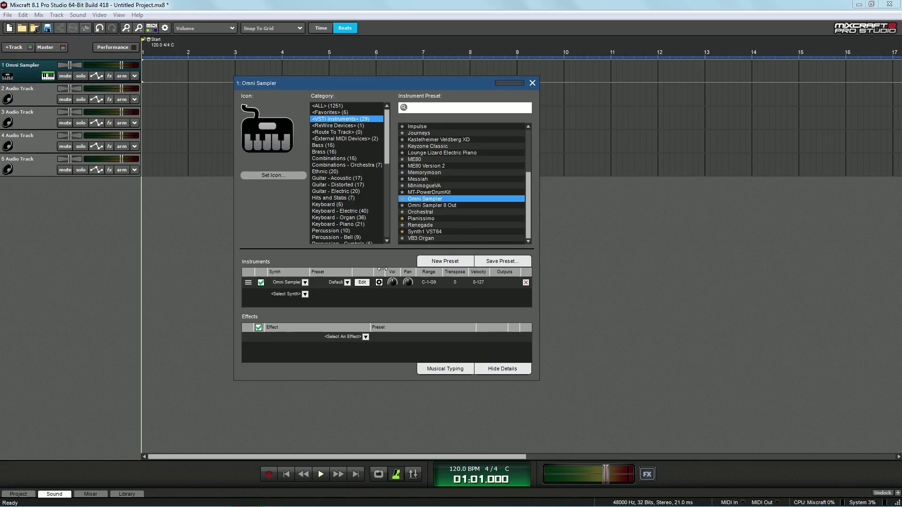
left_click(360, 283)
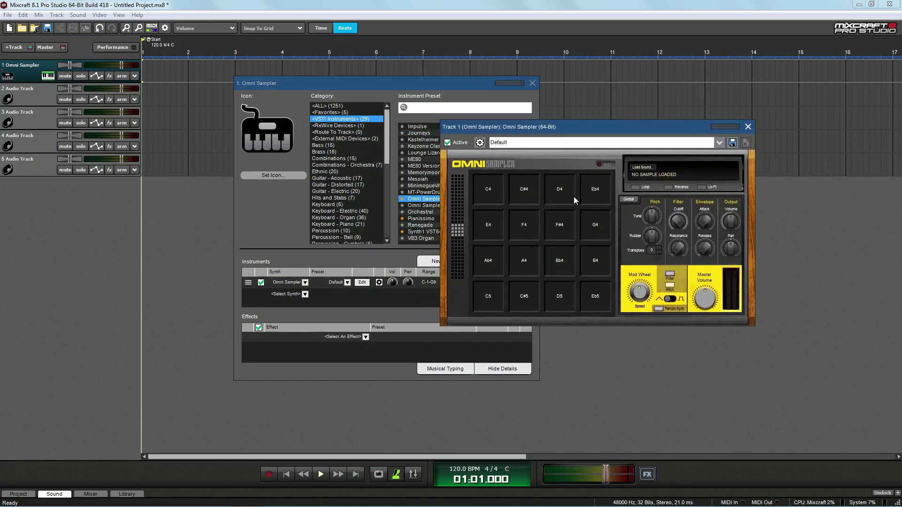
left_click(488, 228)
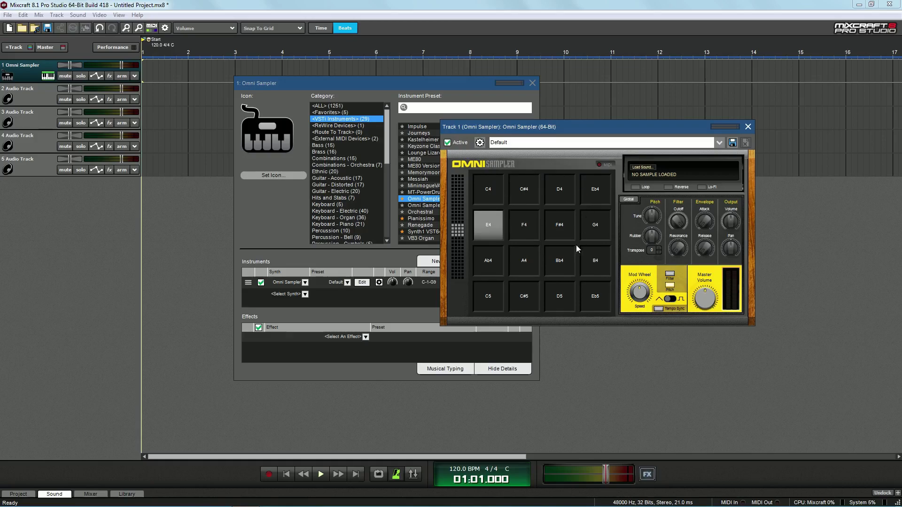
left_click(748, 126)
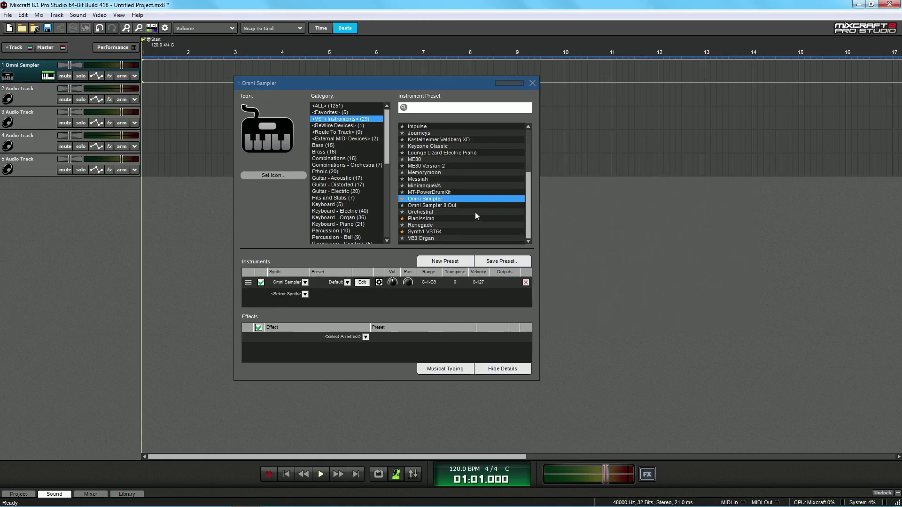
left_click(424, 219)
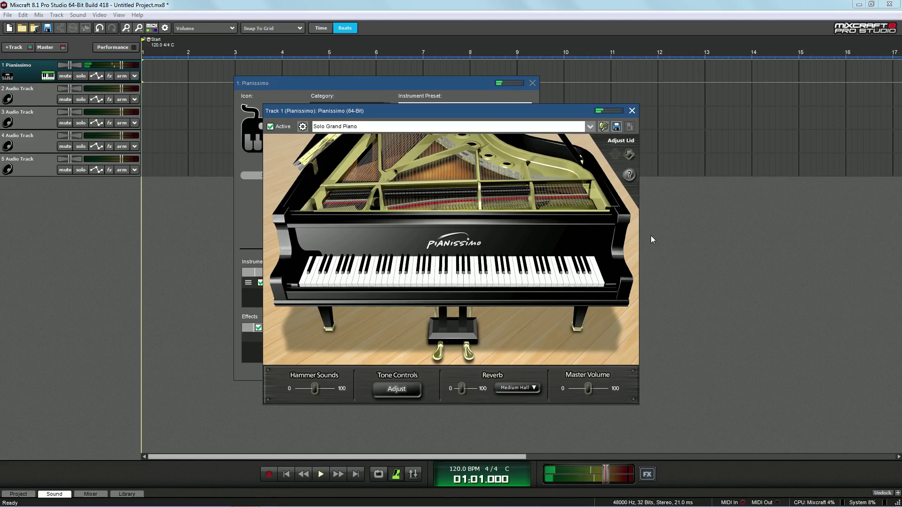
left_click(631, 111)
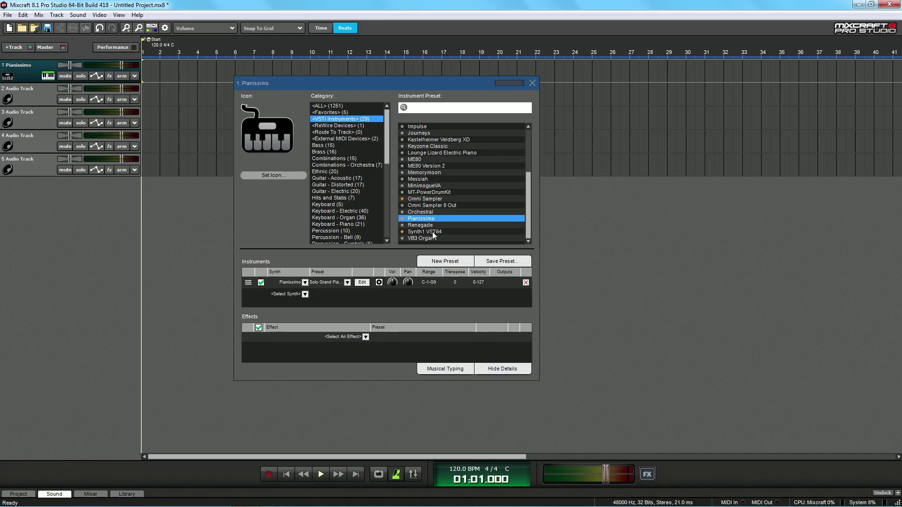
- Load Synth1 VST64 onto track 1 and preview its plugin editor
left_click(432, 232)
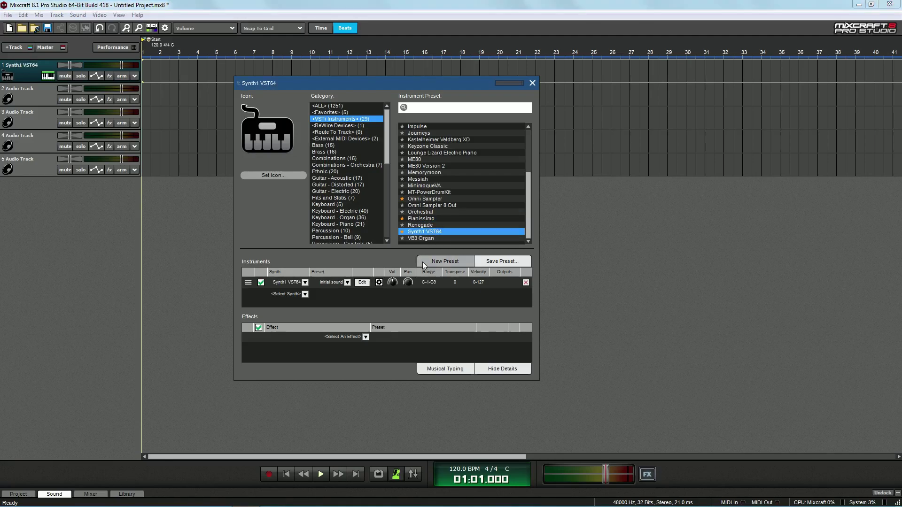
left_click(362, 282)
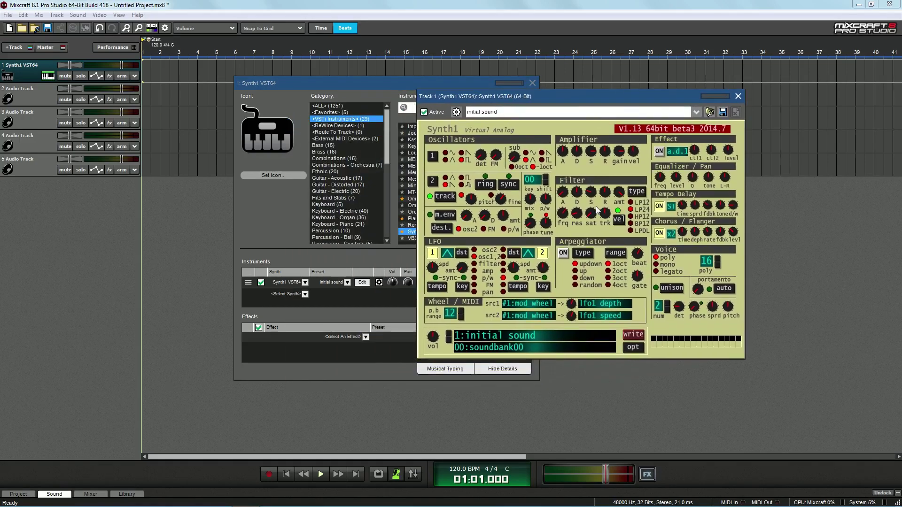
left_click(738, 96)
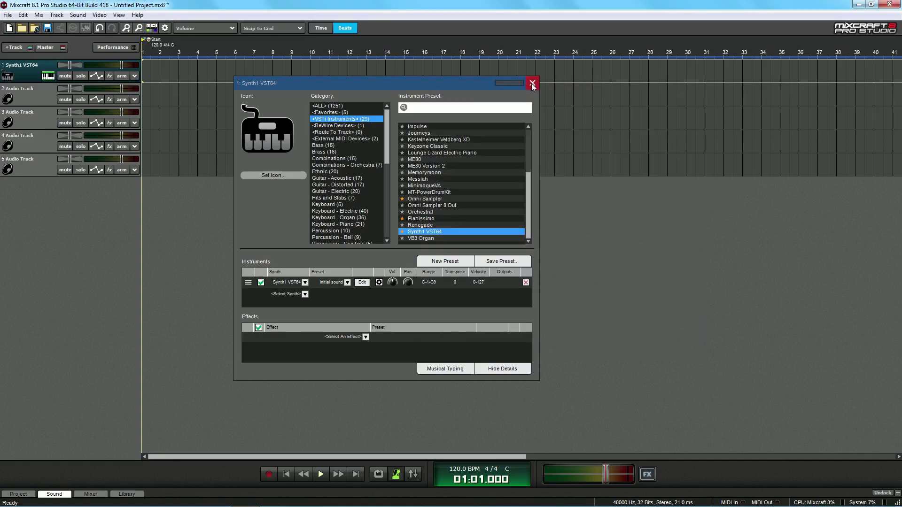
- Set the synth to Acoustica Instruments with the 0:0 Stereo Grand preset
left_click(304, 294)
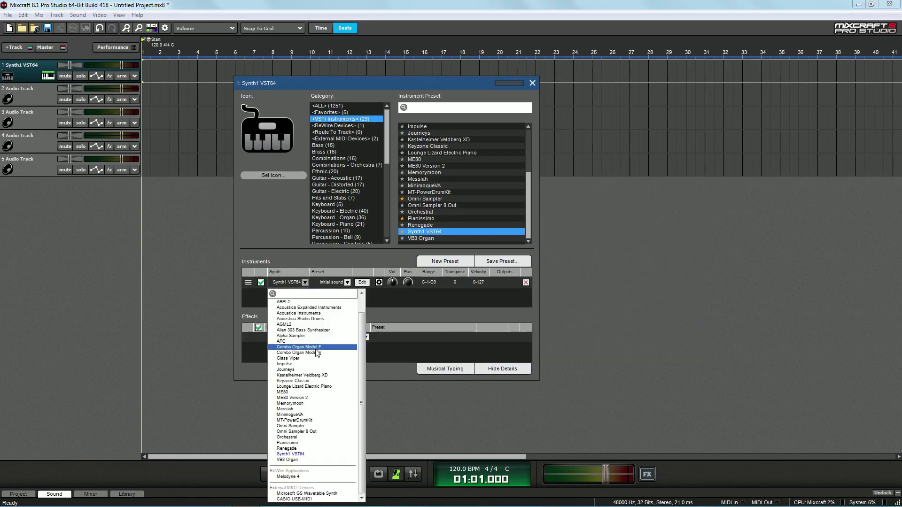
scroll(312, 438, "up", 1)
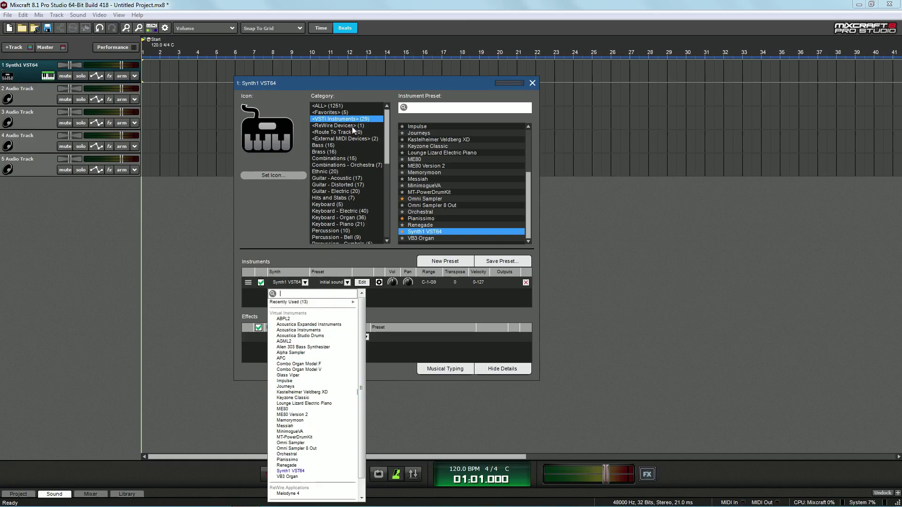
key("Escape")
left_click(288, 295)
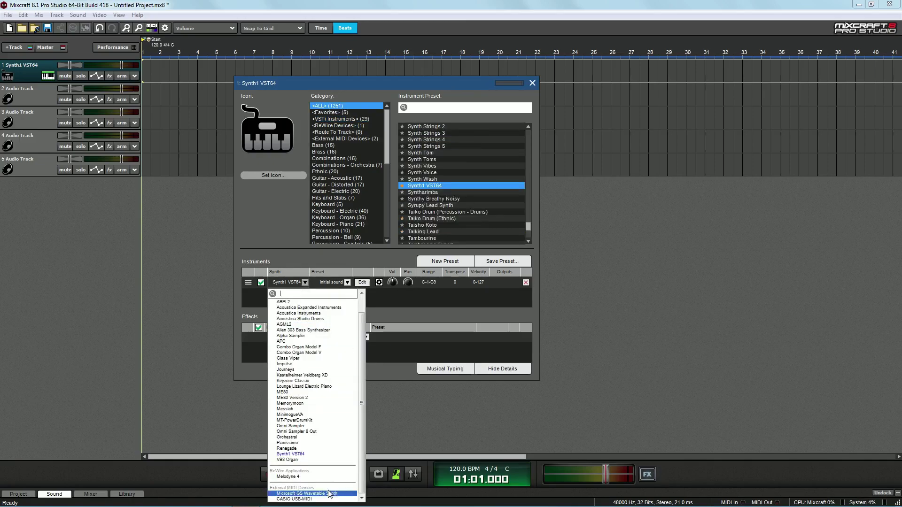
left_click(324, 314)
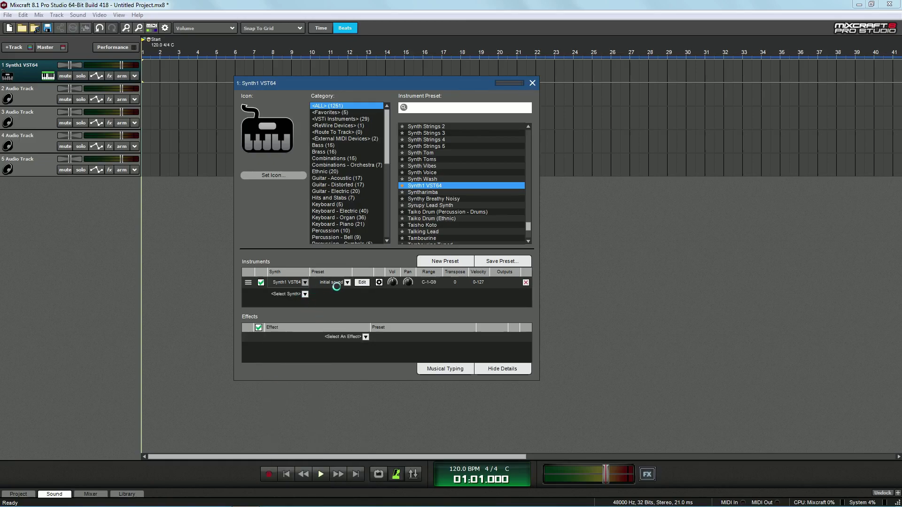
left_click(335, 284)
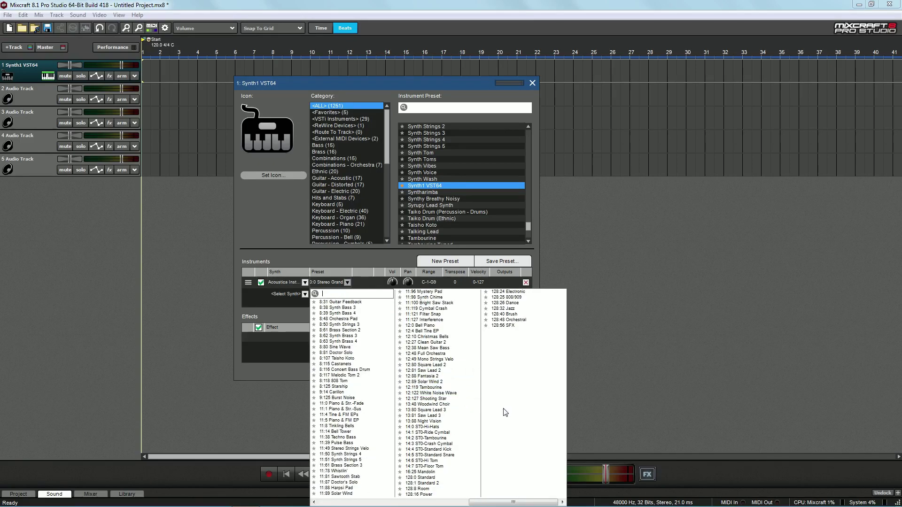
scroll(503, 412, "up", 1)
left_click(355, 106)
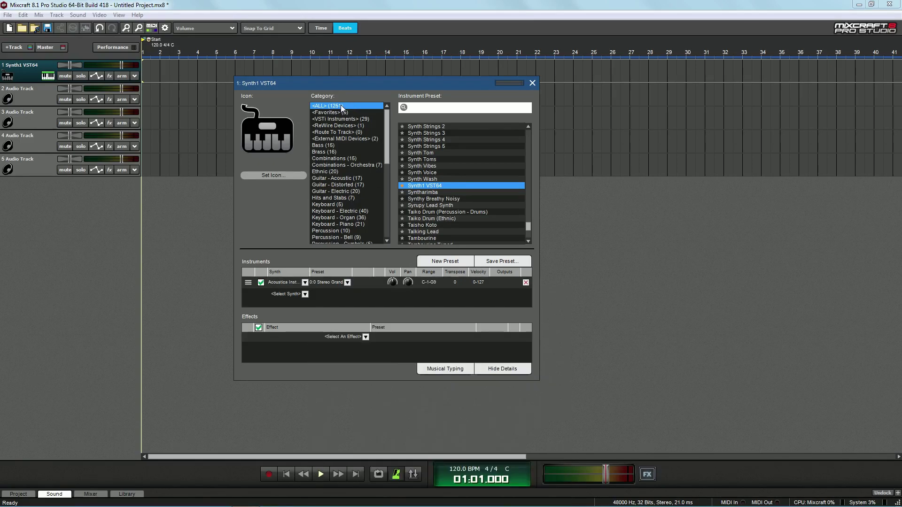
scroll(450, 156, "down", 2)
scroll(453, 179, "up", 8)
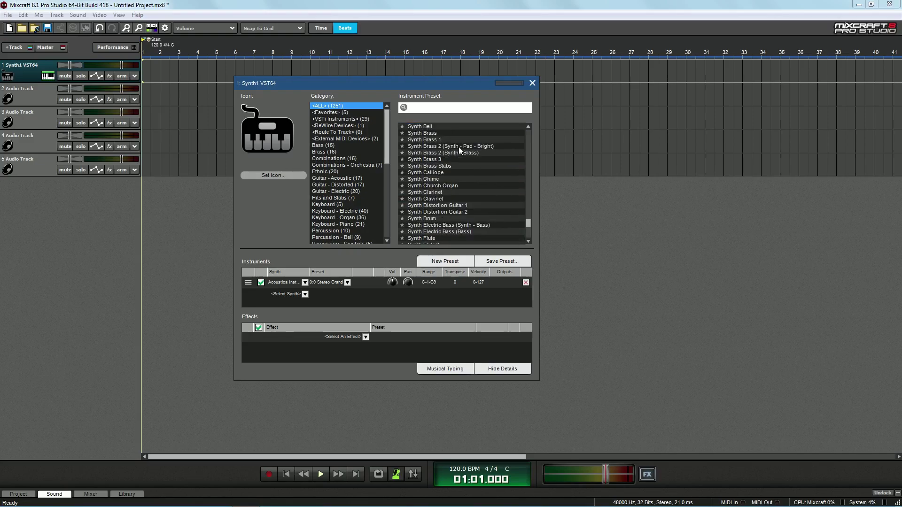
- Adjust the velocity range start, then bring up the synth's transpose setting
left_click(480, 284)
left_click_drag(478, 281, 472, 280)
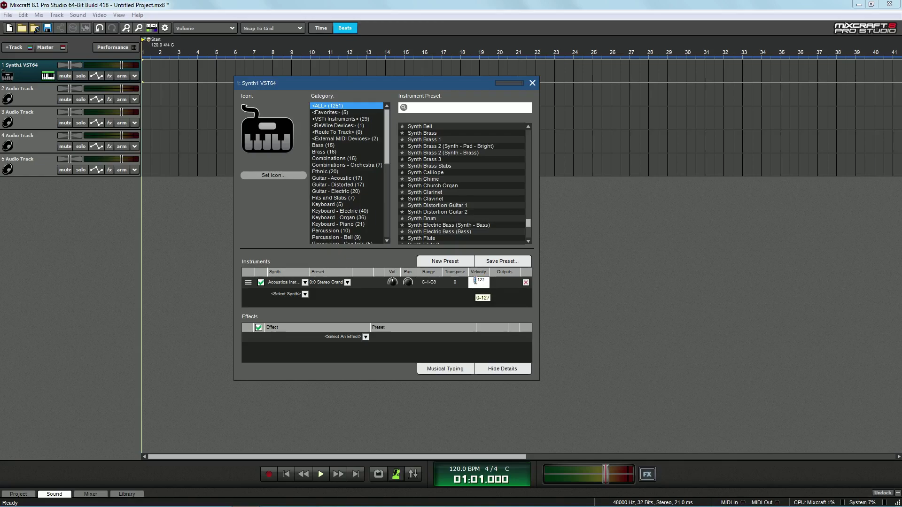
left_click(458, 283)
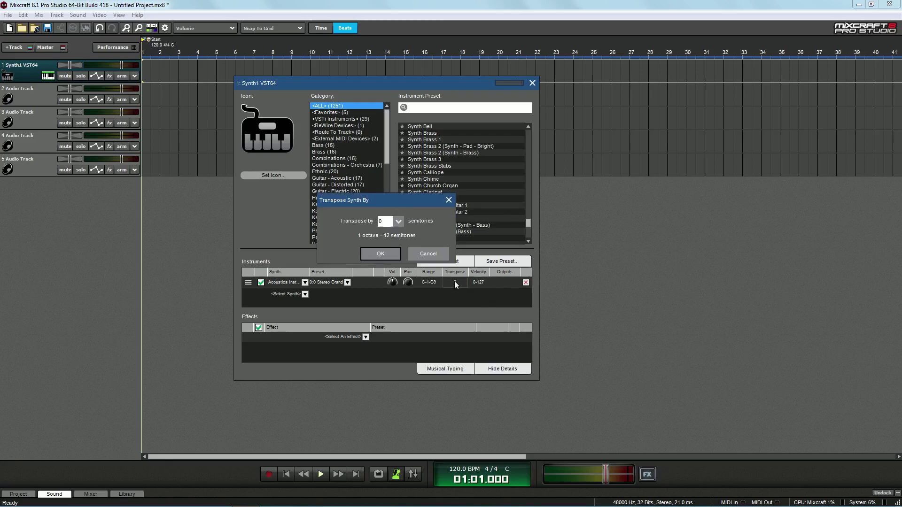
- Transpose the synth down -12 semitones, then reset the transpose to 0
left_click(397, 222)
left_click(388, 248)
left_click(390, 254)
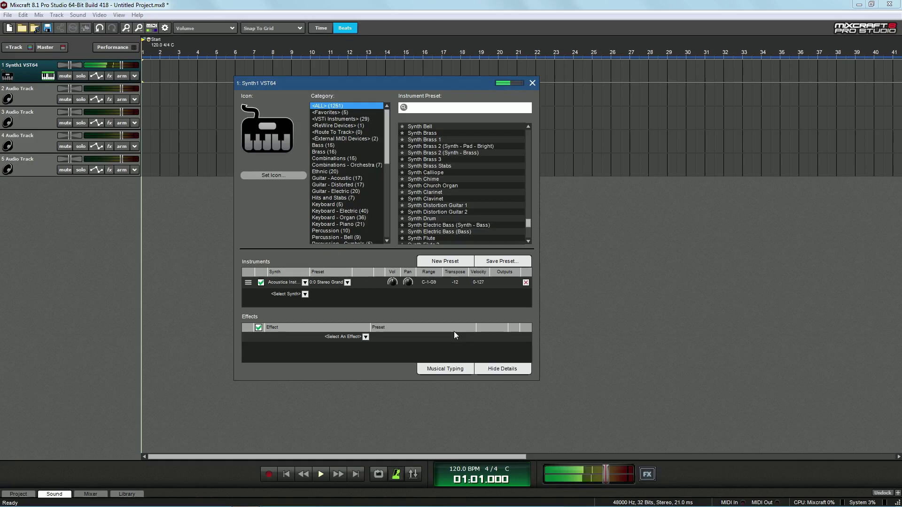
left_click(455, 285)
left_click(398, 221)
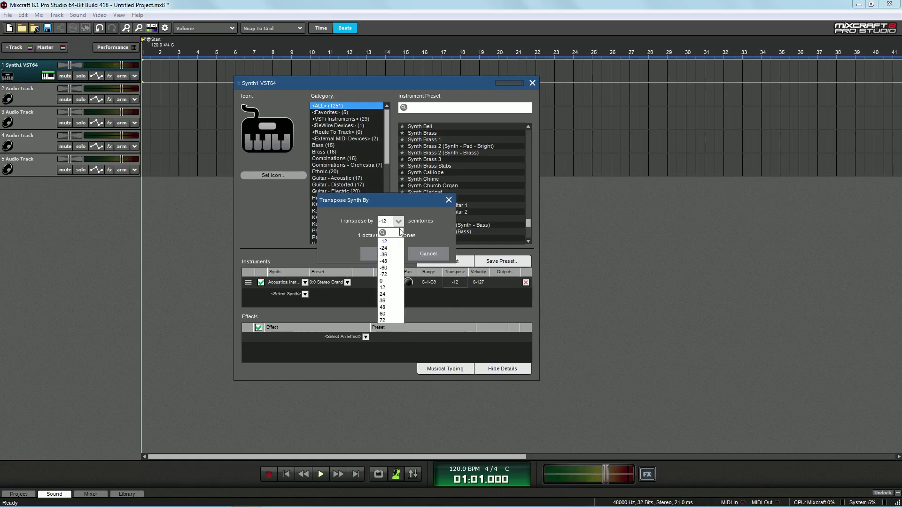
left_click(389, 282)
left_click(391, 252)
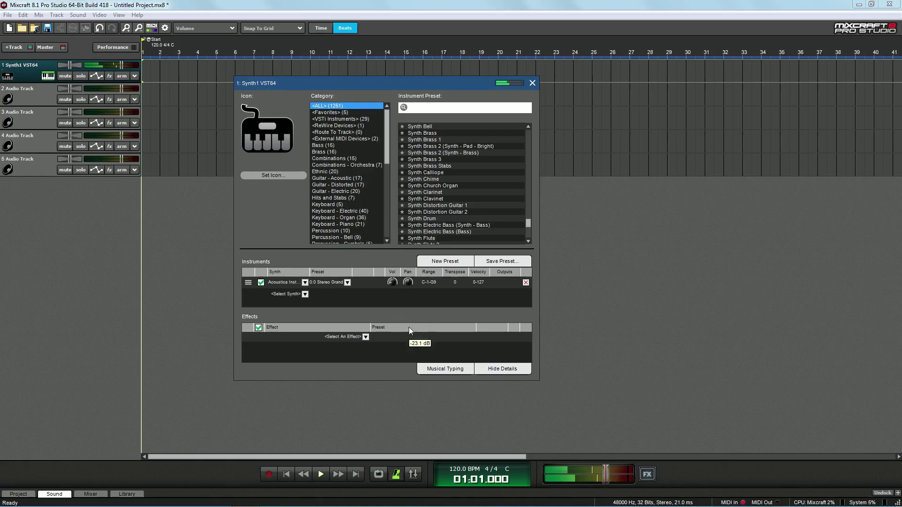
left_click(533, 83)
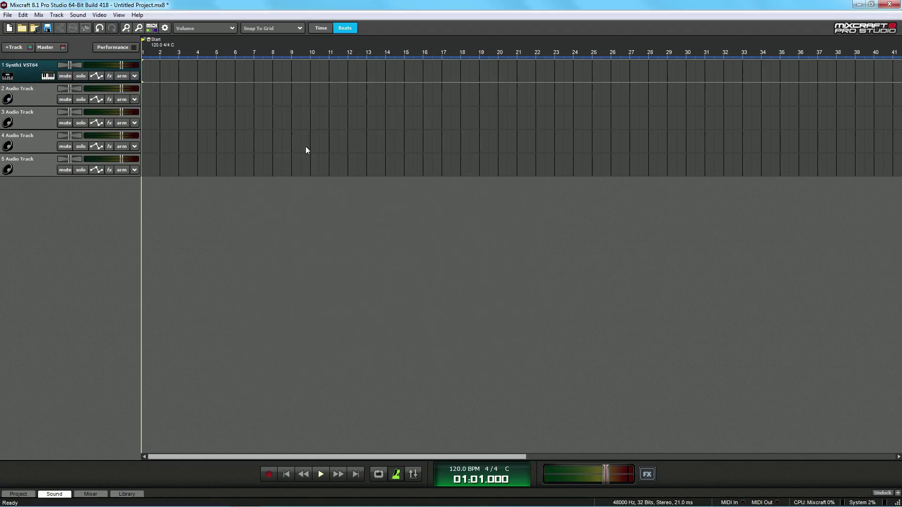
left_click(66, 75)
left_click(66, 75)
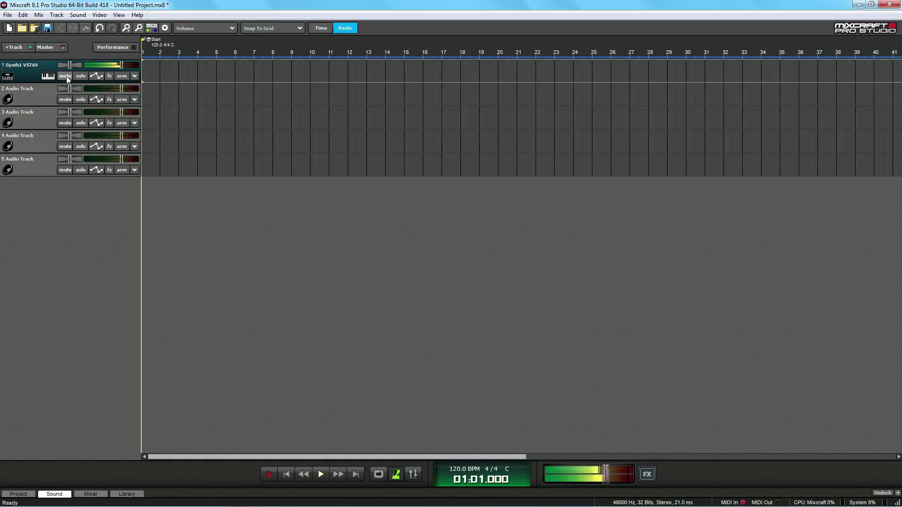
left_click(66, 76)
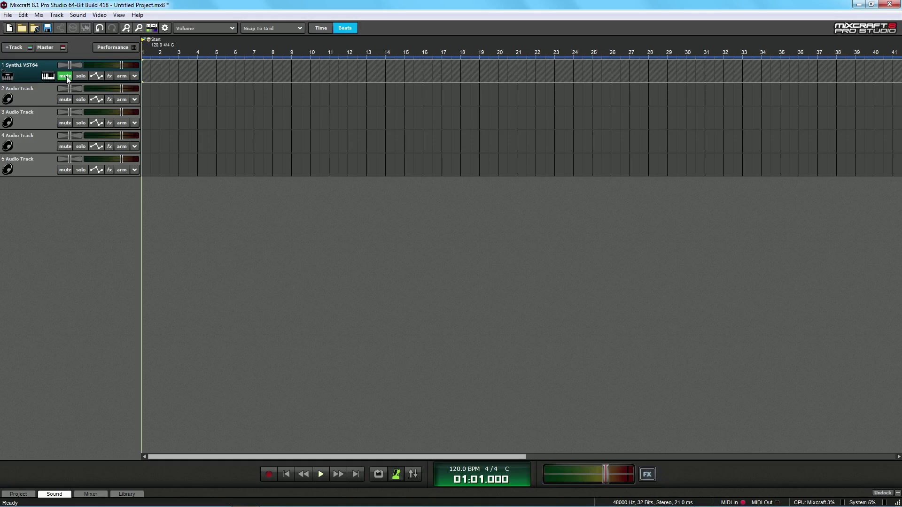
left_click(66, 76)
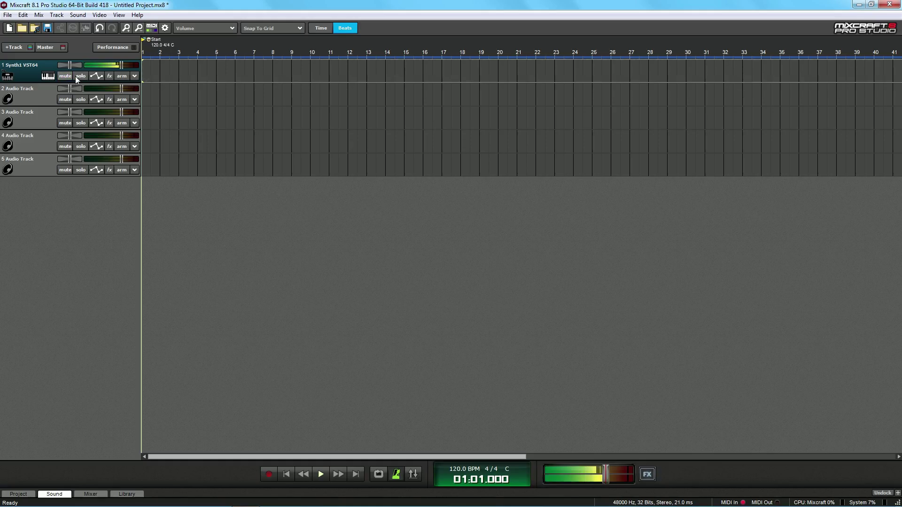
left_click(80, 76)
left_click(80, 76)
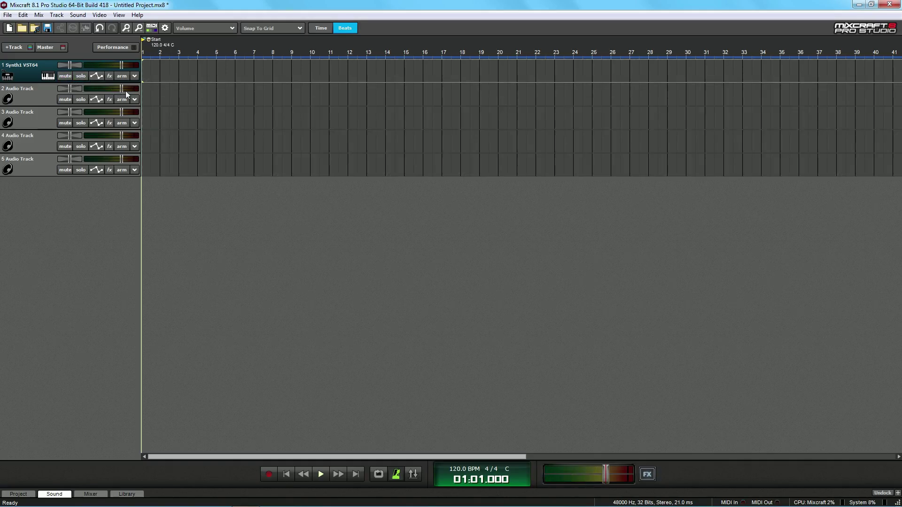
left_click(5, 76)
- Reload the Pianissimo VSTi preset on track 1 and record a MIDI chord clip
left_click(366, 119)
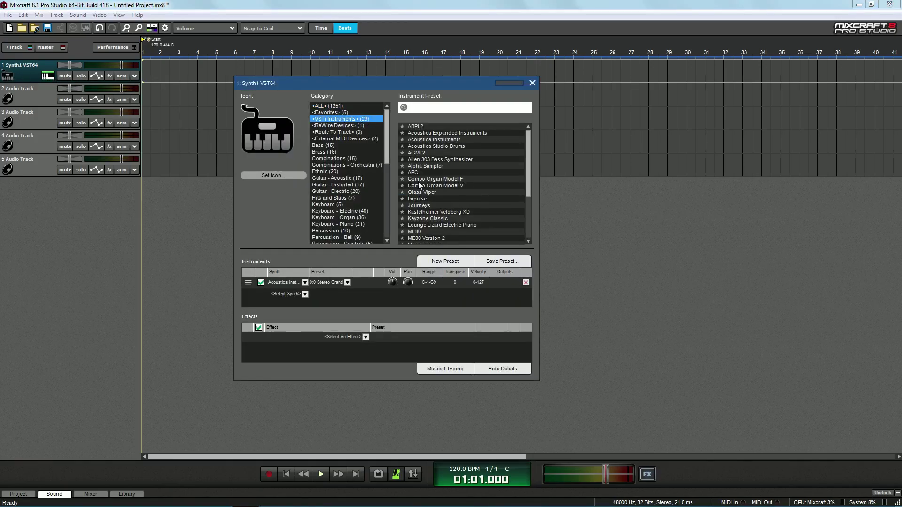
scroll(424, 218, "down", 3)
left_click(423, 219)
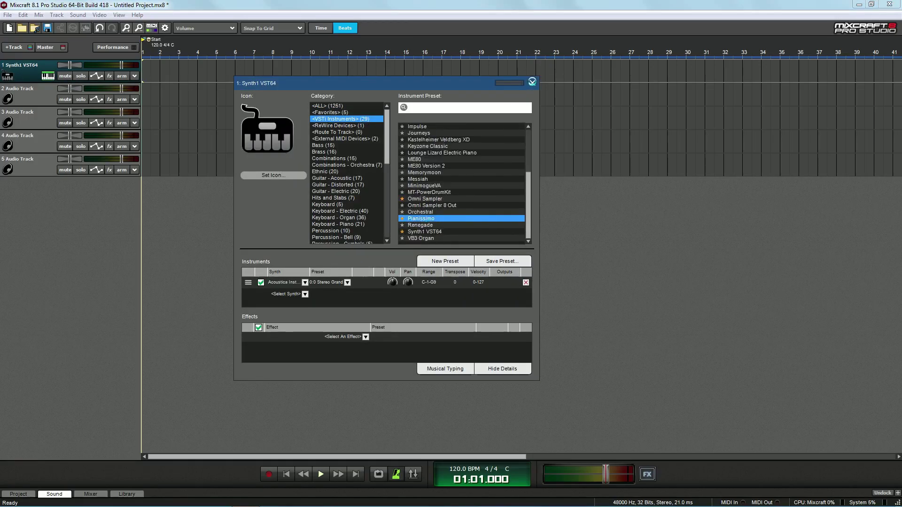
left_click(532, 82)
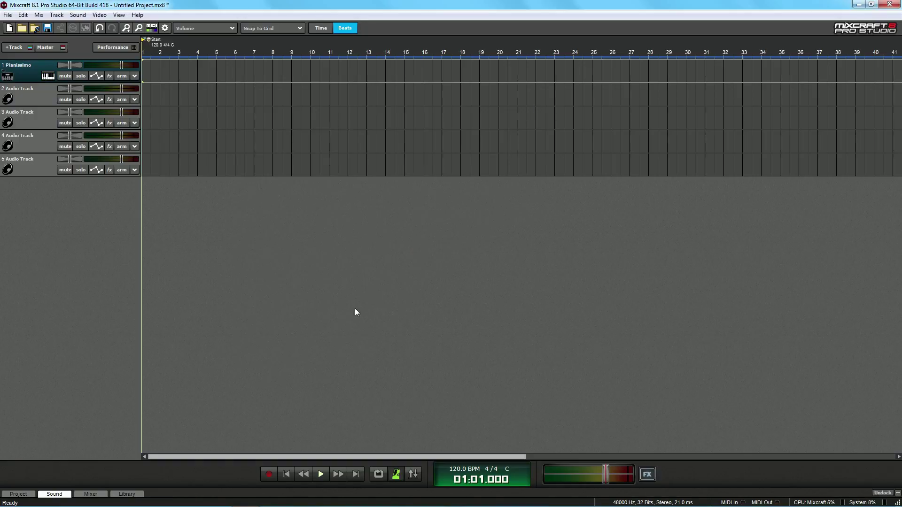
left_click(270, 474)
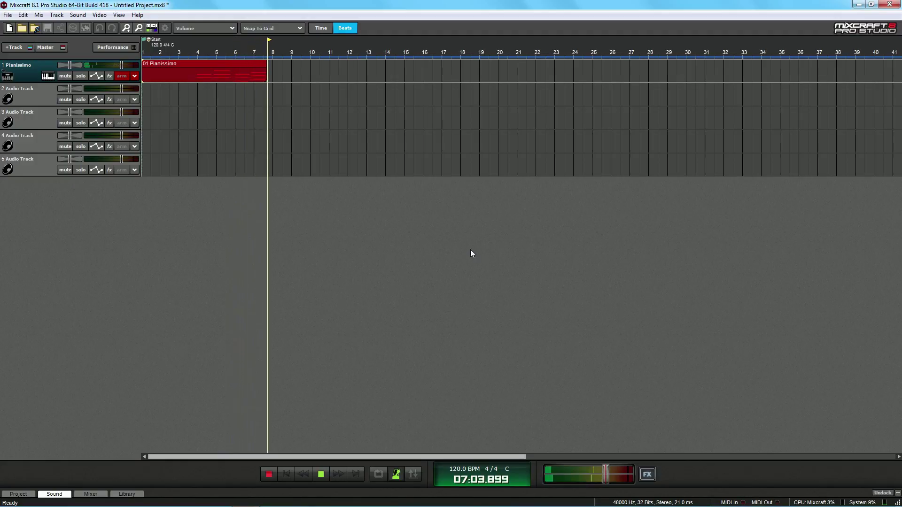
- Stop recording, nudge the clip to start at bar 2, and play back from bar 3
left_click(322, 474)
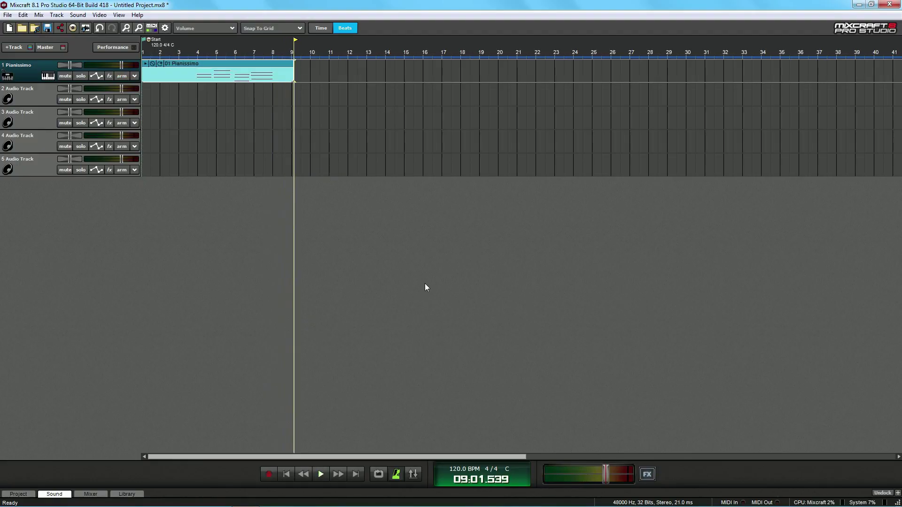
mouse_move(245, 62)
left_mouse_down()
mouse_move(251, 87)
mouse_move(329, 88)
mouse_move(249, 63)
left_mouse_up()
left_click(188, 51)
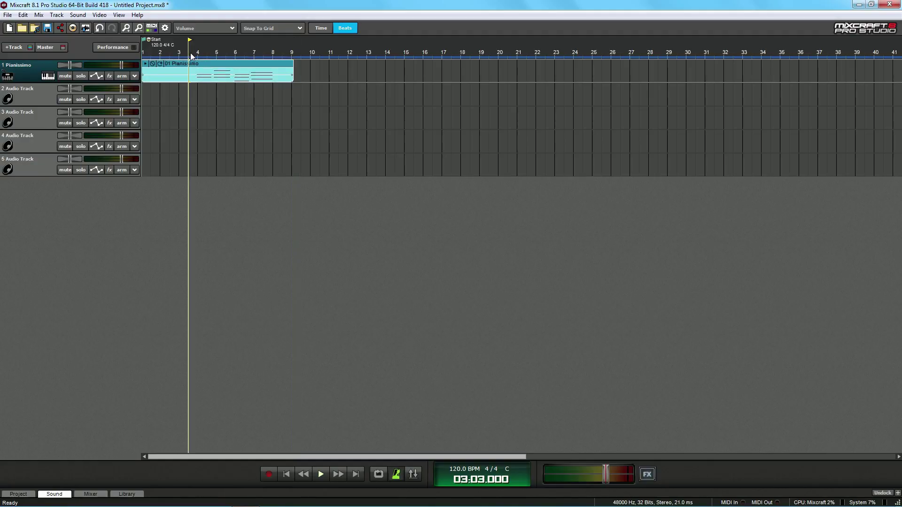
left_click(319, 477)
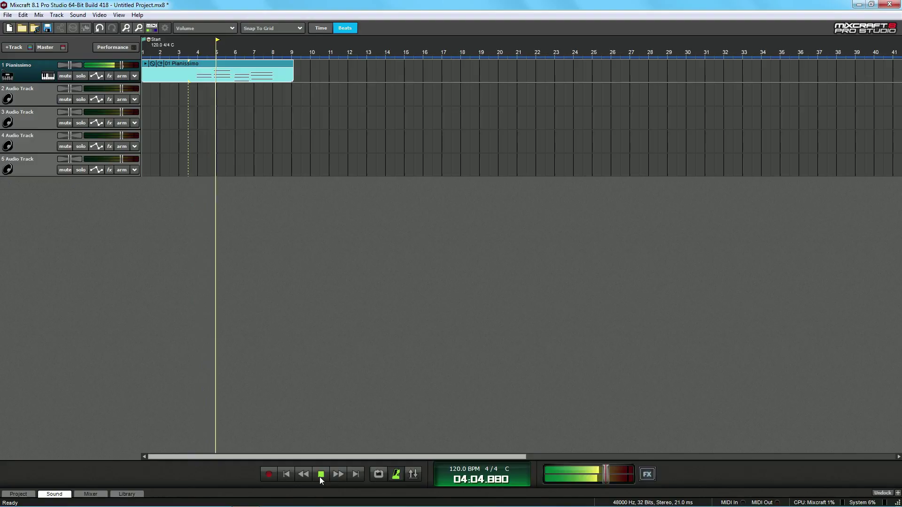
left_click(320, 477)
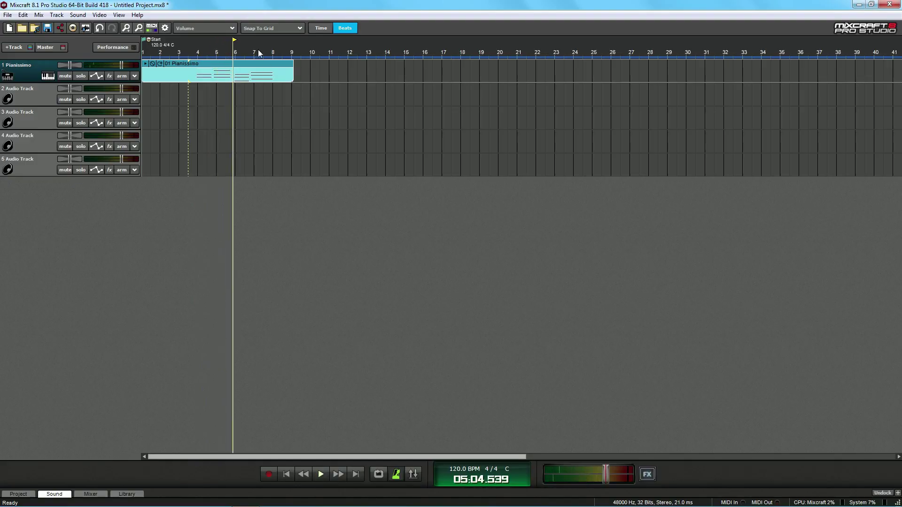
- Trim the '01 Pianissimo' clip to run from bar 4 to bar 8
scroll(190, 69, "up", 2)
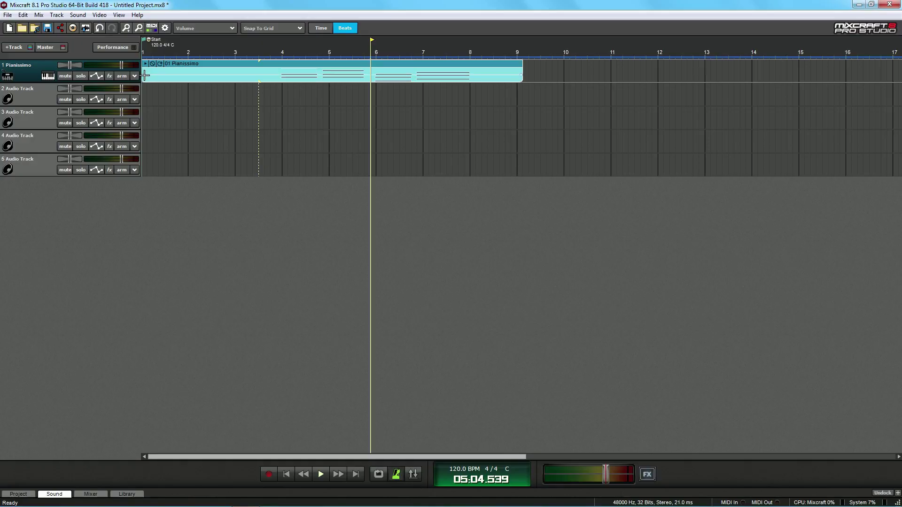
left_click_drag(144, 70, 284, 70)
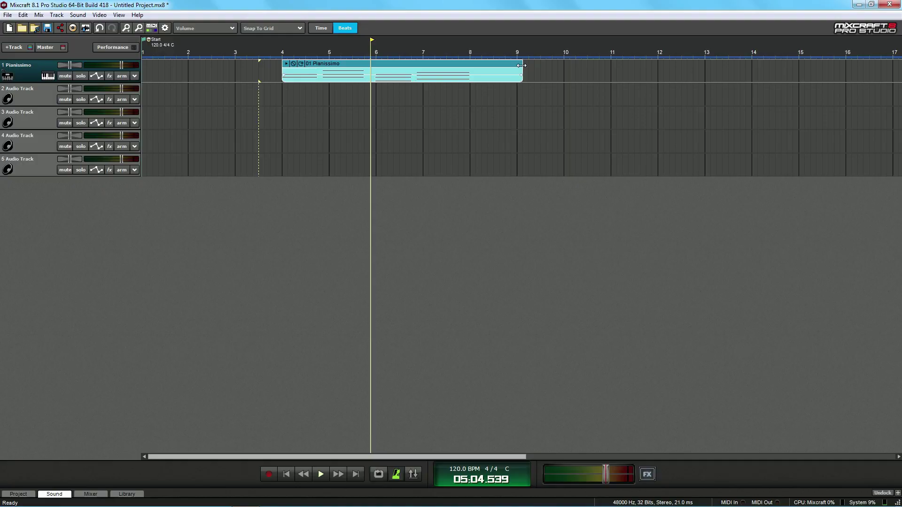
left_click_drag(522, 68, 470, 68)
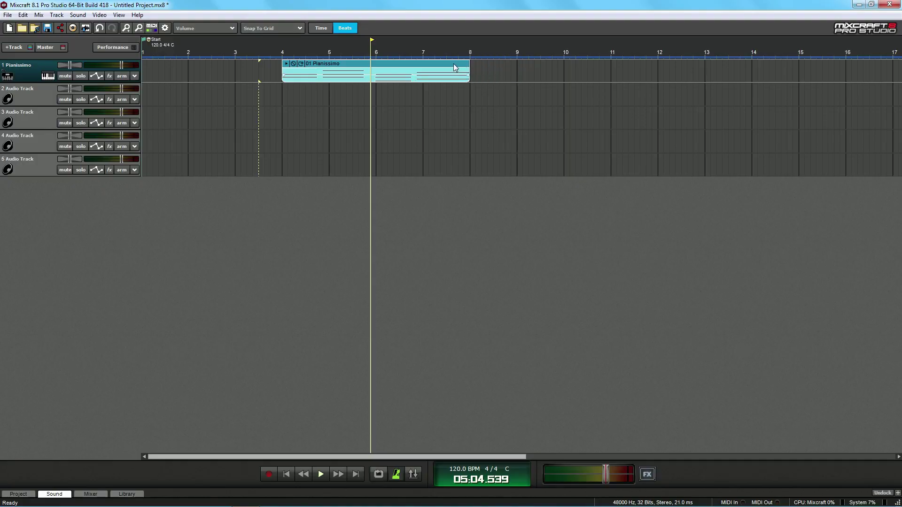
- Open the '01 Pianissimo' clip's MIDI notes in the piano roll and enlarge the editor
right_click(456, 70)
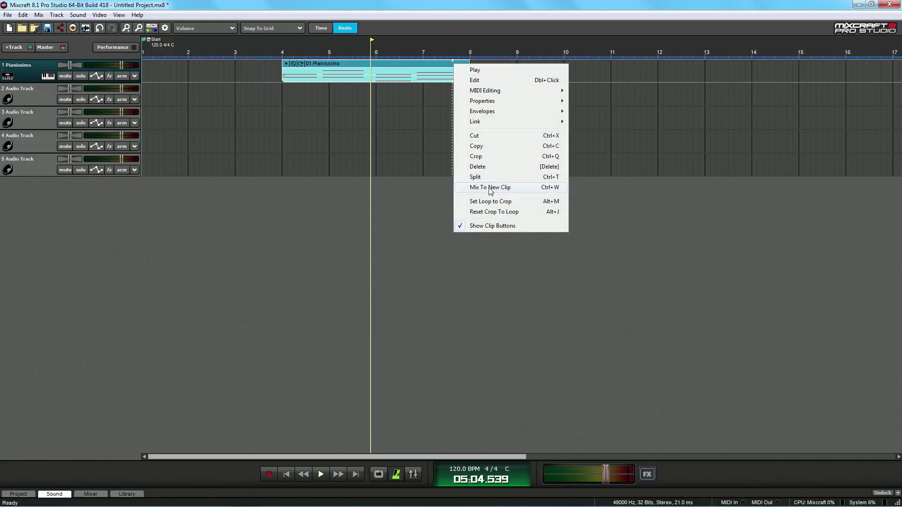
left_click(392, 62)
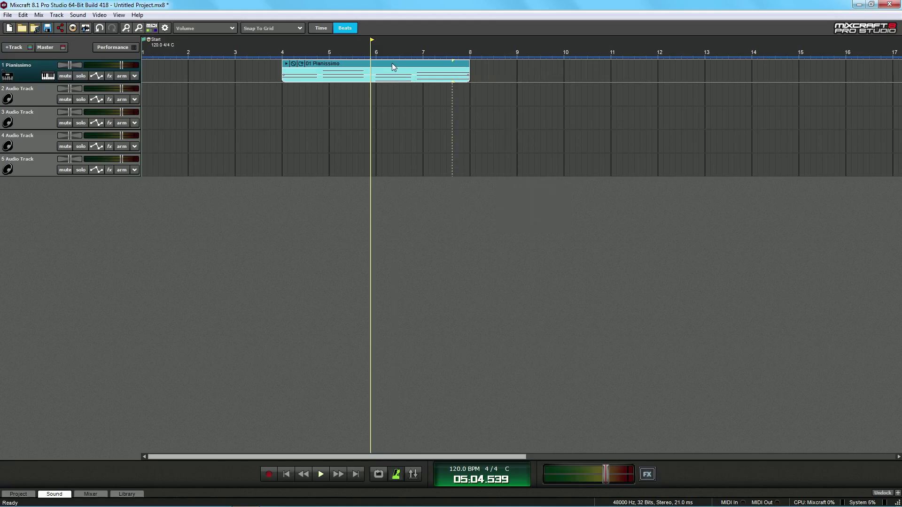
left_click(394, 66)
double_click(376, 68)
scroll(317, 392, "down", 2)
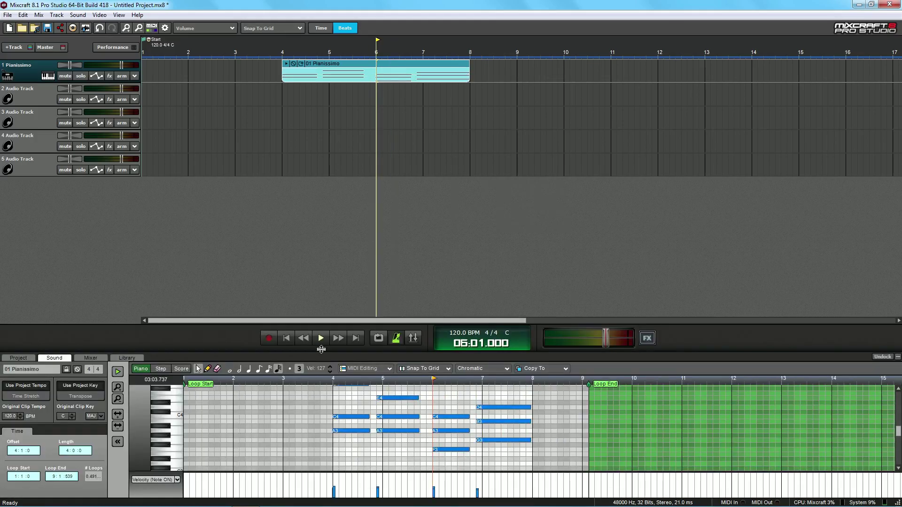
left_click_drag(324, 351, 342, 252)
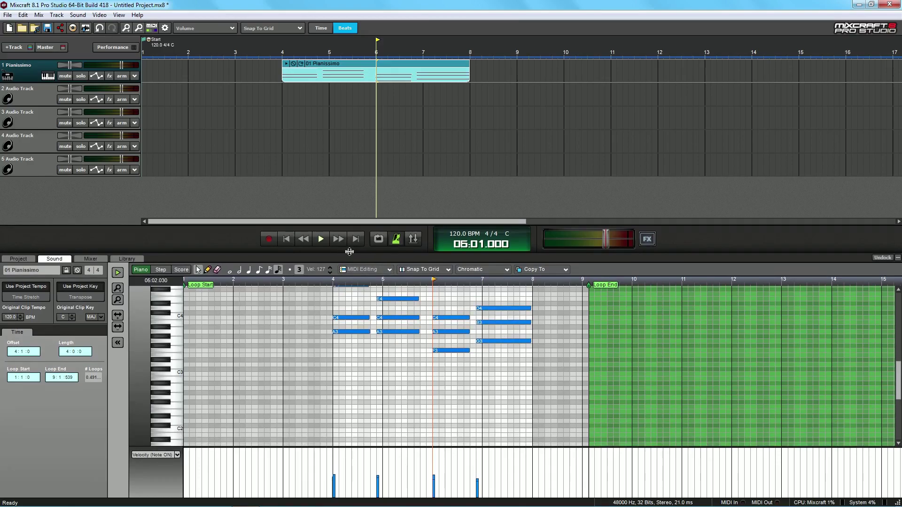
scroll(208, 325, "up", 4)
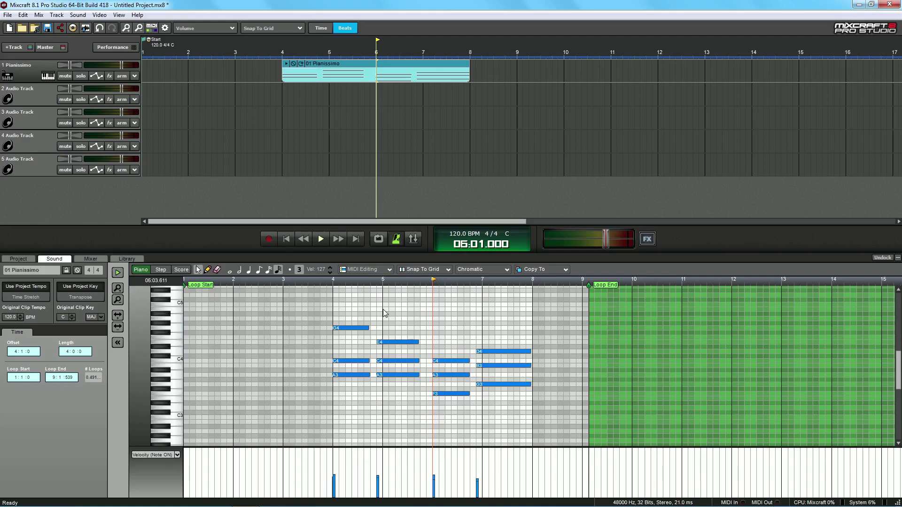
- Set the Pianissimo clip's loop to its cropped four-bar length with Set Loop to Crop
left_click_drag(327, 293, 588, 410)
left_click(478, 418)
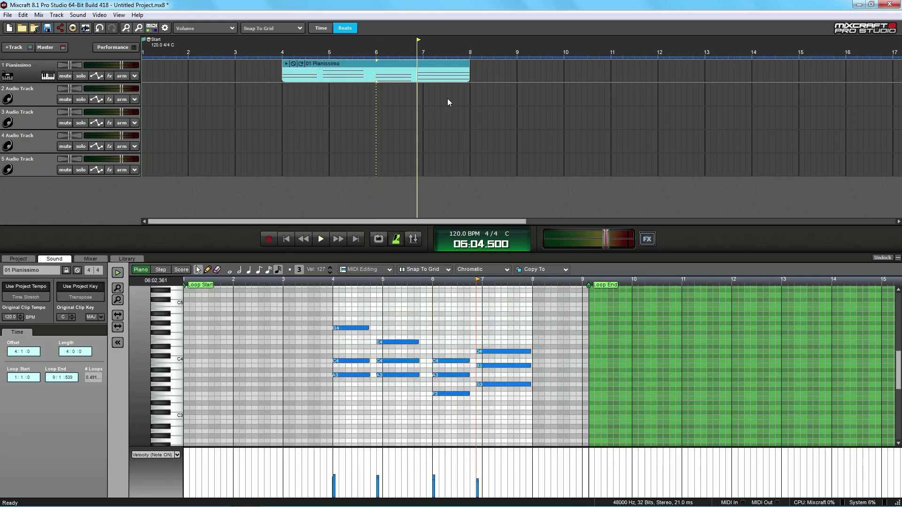
right_click(393, 69)
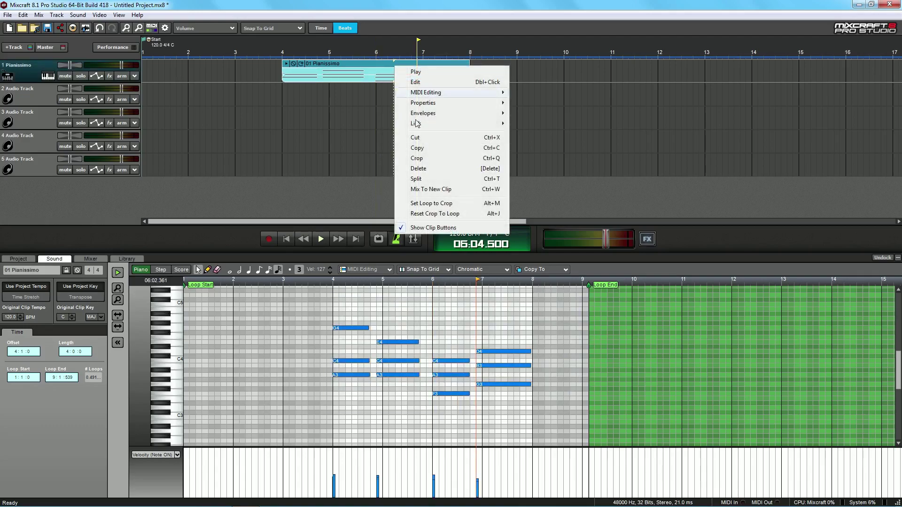
left_click(438, 189)
scroll(386, 395, "down", 2)
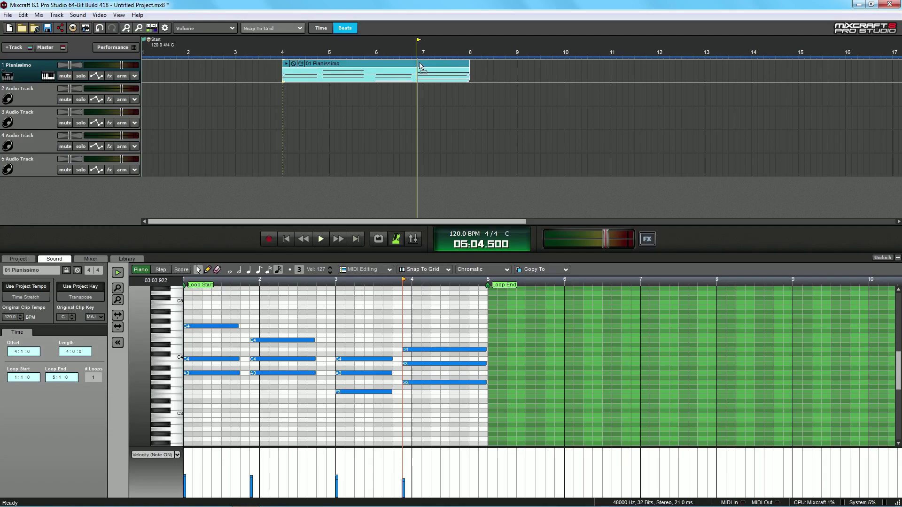
- Move the Pianissimo clip to start at bar 1 and return the playhead to the start
left_click_drag(419, 66, 287, 65)
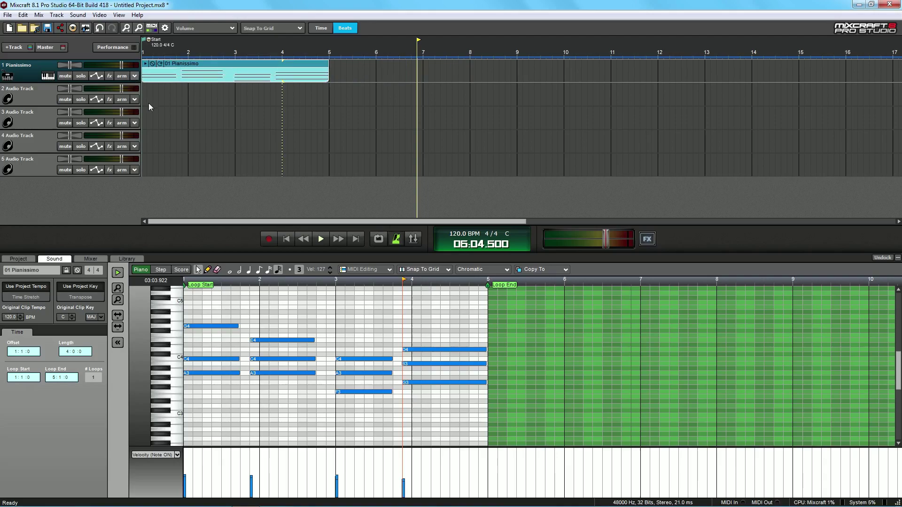
left_click(164, 104)
left_click_drag(205, 99, 113, 121)
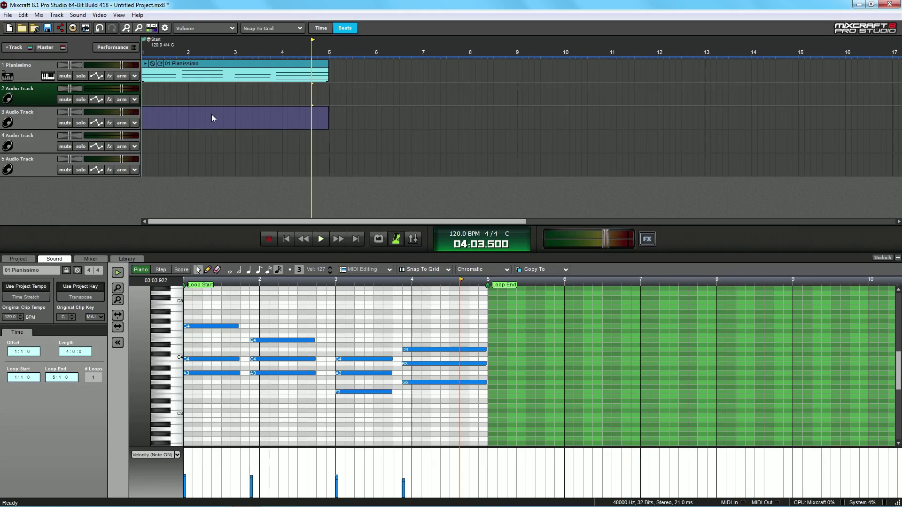
left_click(143, 112)
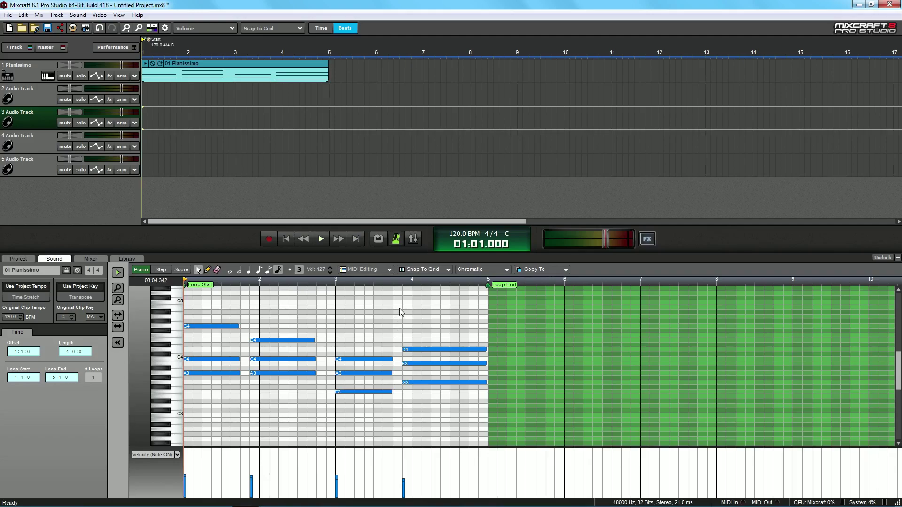
scroll(380, 328, "up", 4)
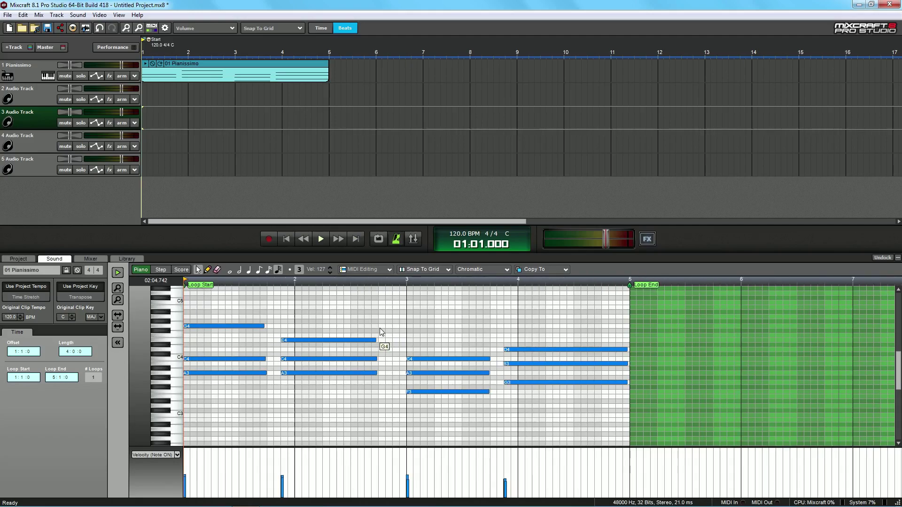
scroll(381, 331, "up", 3)
scroll(499, 363, "up", 1)
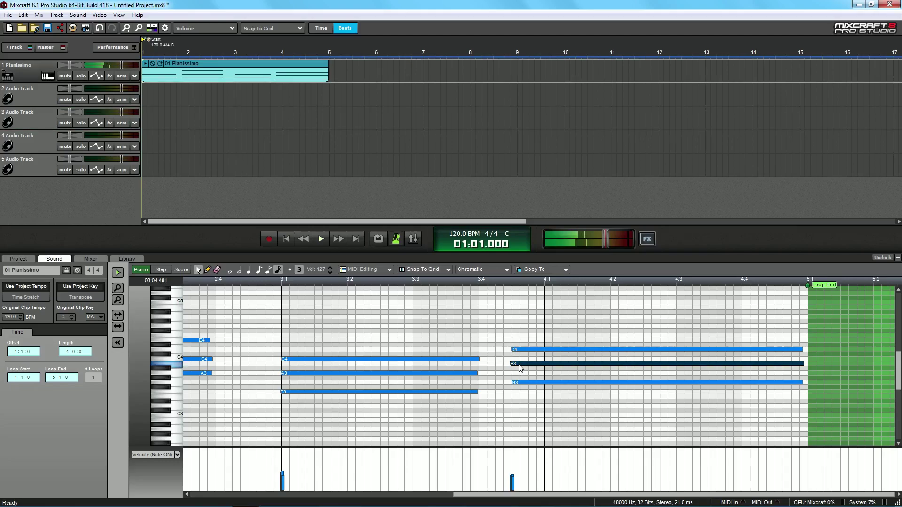
left_click(518, 364)
left_click(517, 350)
left_click(526, 383)
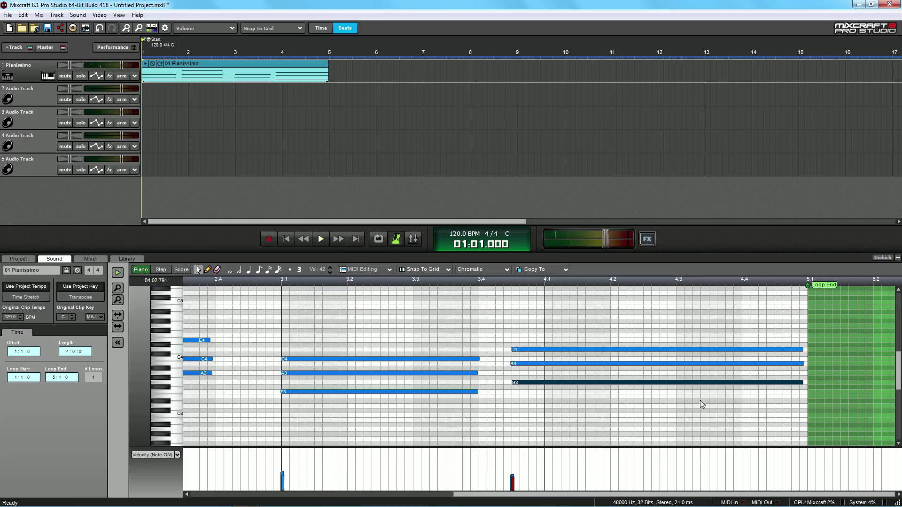
scroll(714, 408, "down", 4)
- Quantize all twelve notes' start times to 1/16 notes at 100% strength
left_click_drag(717, 416, 189, 288)
scroll(270, 351, "up", 2)
scroll(269, 351, "down", 1)
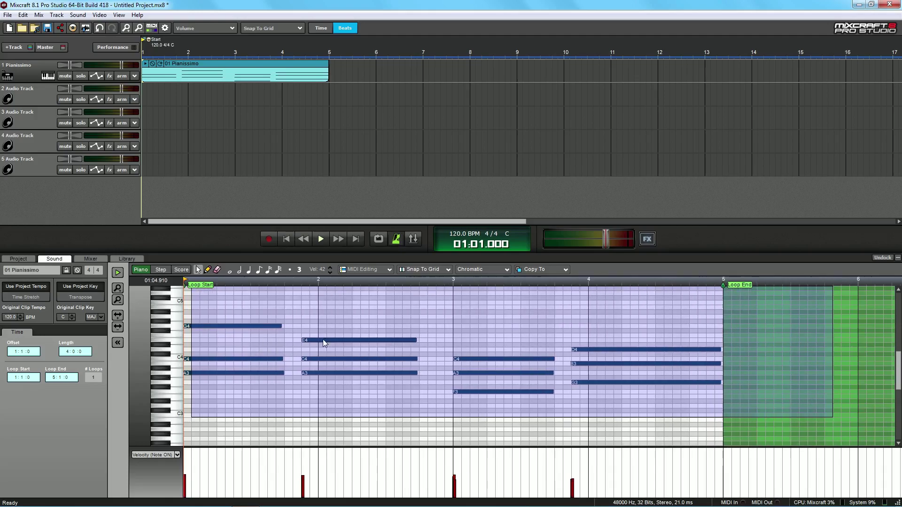
left_click(373, 270)
left_click(379, 281)
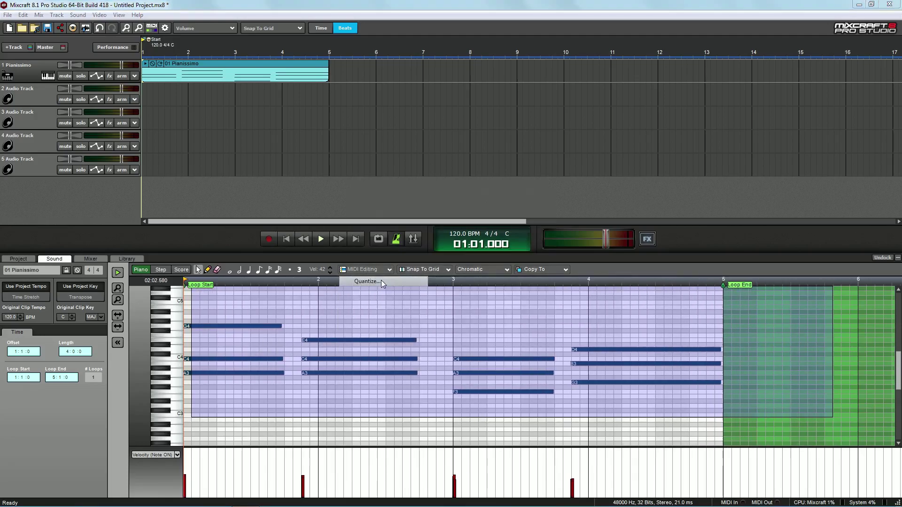
left_click_drag(428, 184, 436, 145)
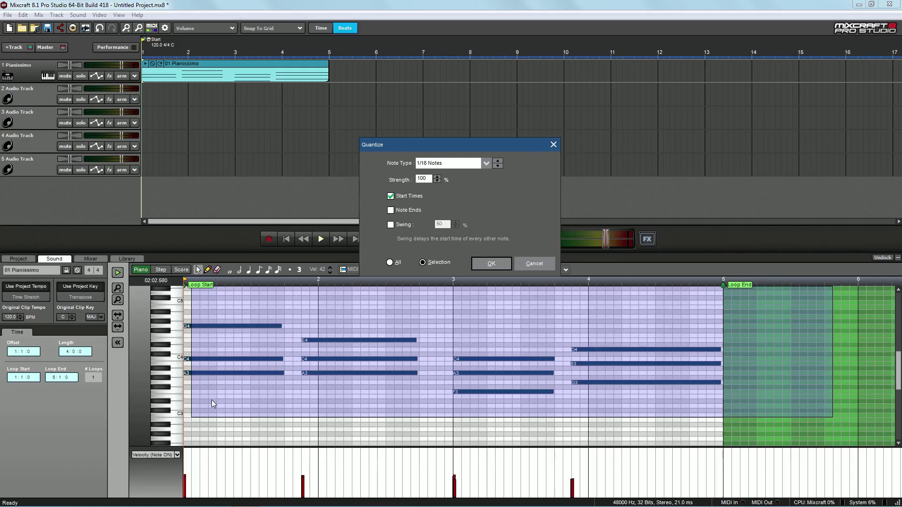
left_click(516, 262)
scroll(525, 350, "up", 8)
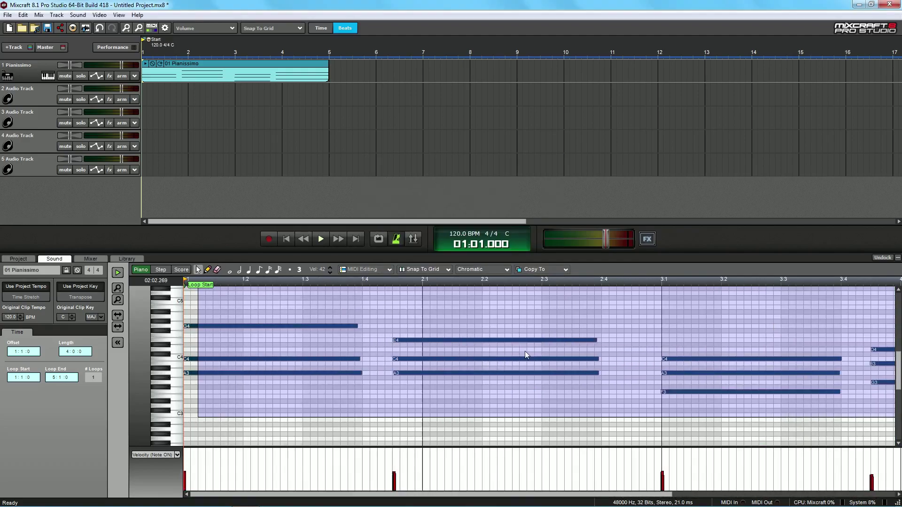
- Select the second chord's E4, C4 and A3 notes, then reselect all twelve notes
left_click(777, 322)
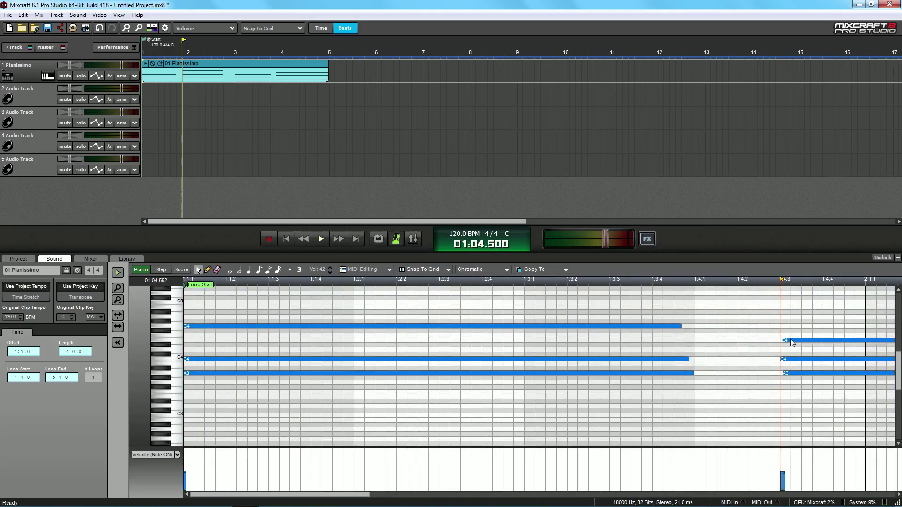
scroll(708, 330, "up", 2)
left_click_drag(703, 403, 624, 294)
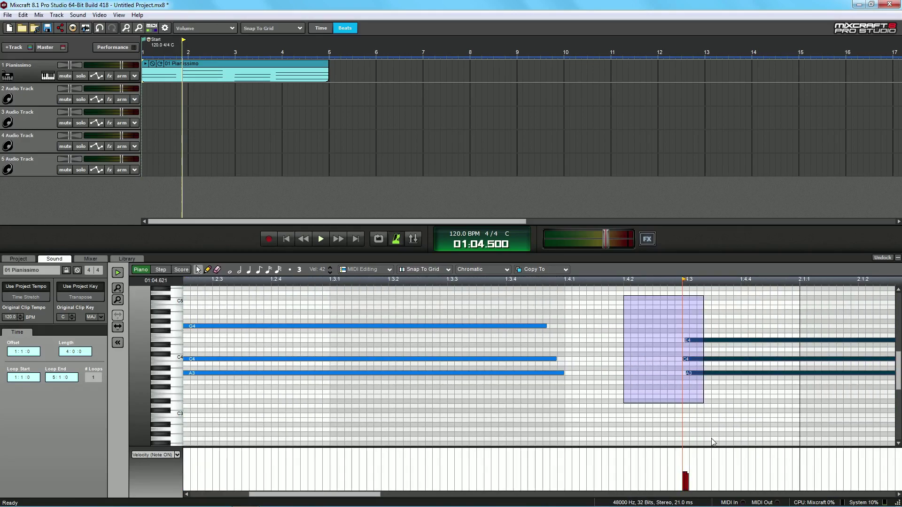
left_click_drag(719, 408, 631, 286)
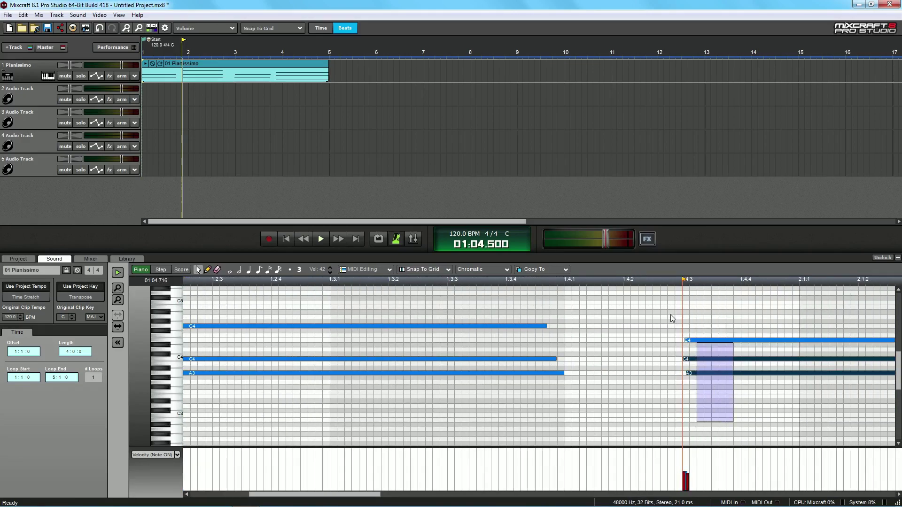
mouse_move(670, 314)
left_mouse_down()
mouse_move(723, 412)
mouse_move(668, 312)
left_mouse_up()
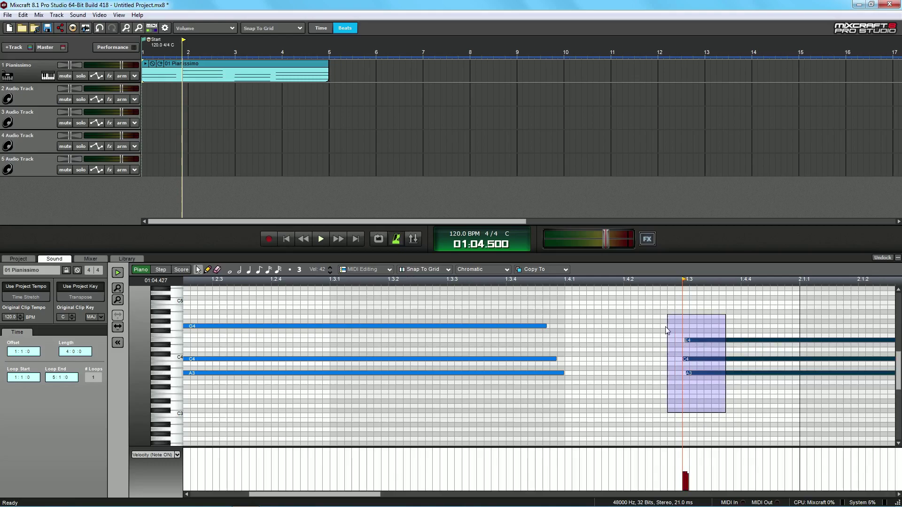
scroll(658, 325, "down", 4)
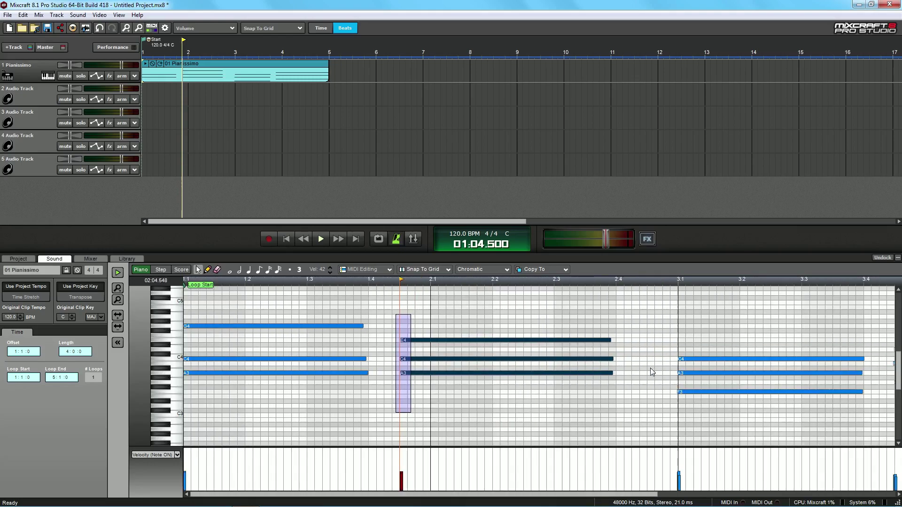
left_click_drag(754, 406, 185, 287)
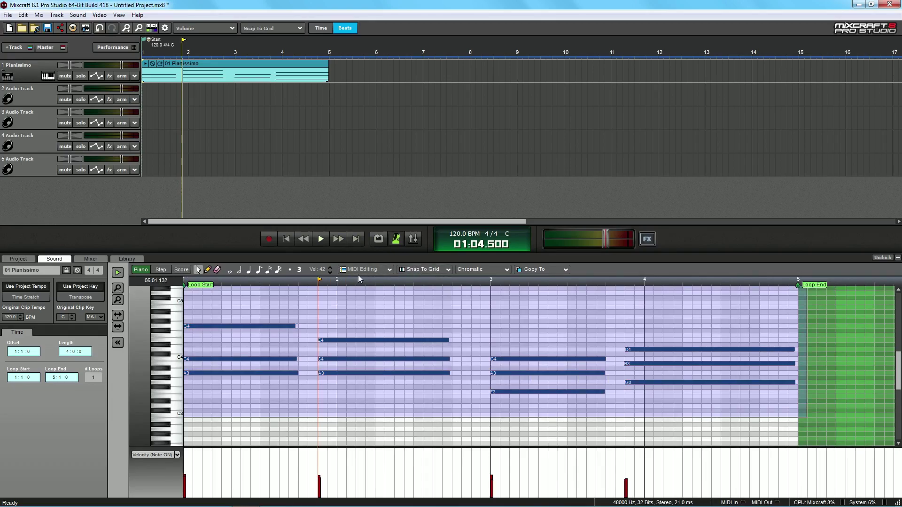
left_click(365, 269)
left_click(373, 282)
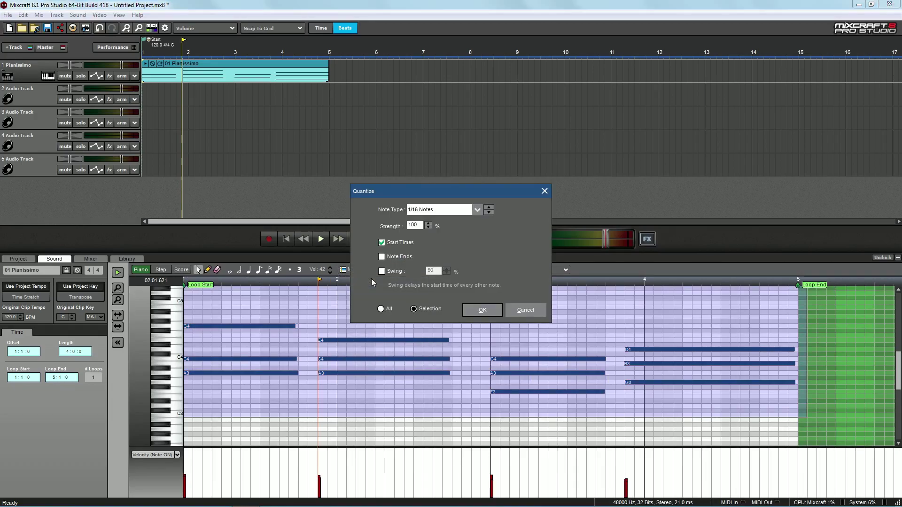
left_click(465, 212)
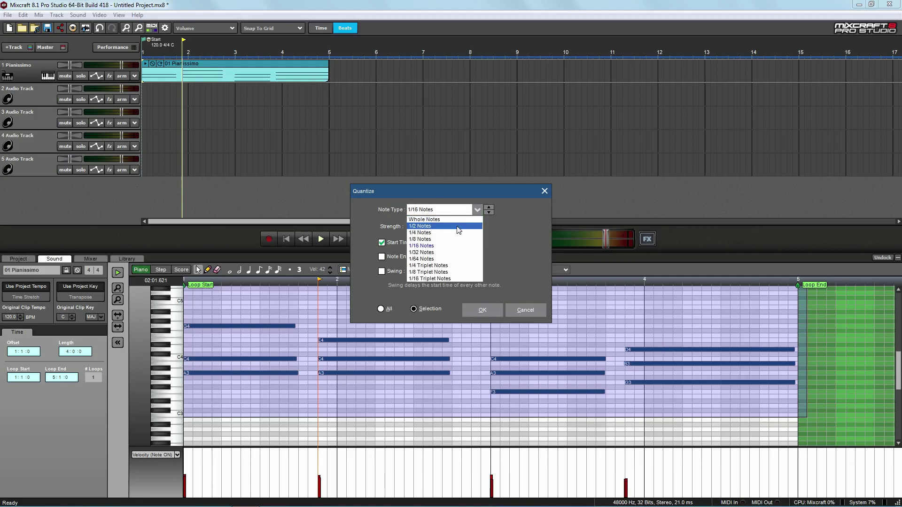
left_click(544, 191)
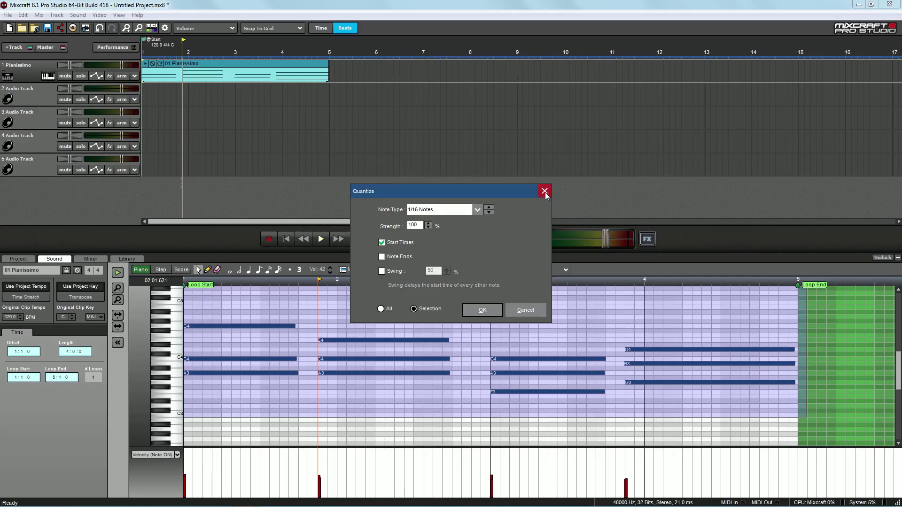
left_click(544, 190)
left_click(239, 313)
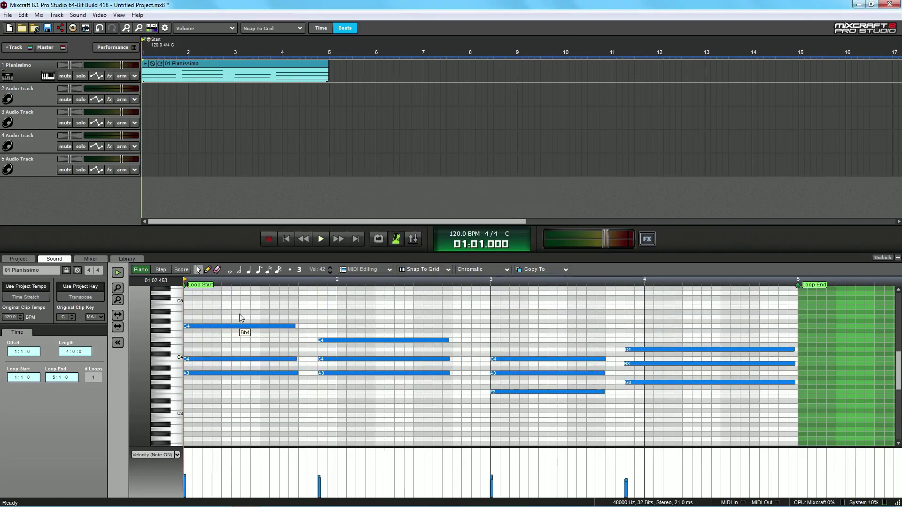
scroll(238, 314, "down", 3)
scroll(240, 315, "down", 7)
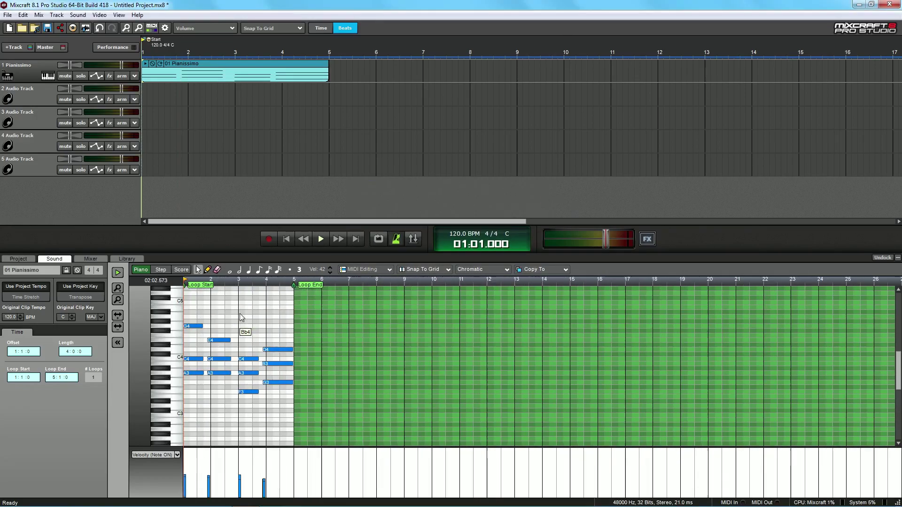
left_click(198, 297)
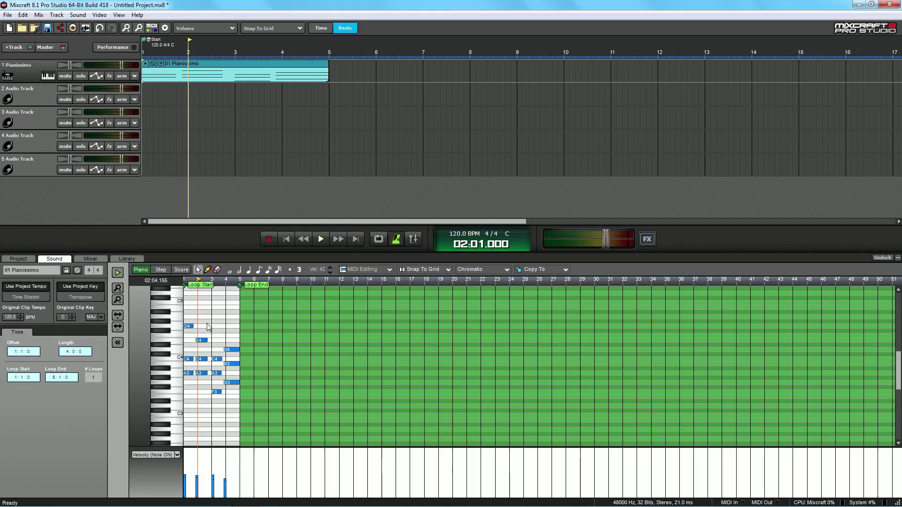
scroll(219, 306, "up", 1)
scroll(192, 306, "down", 1)
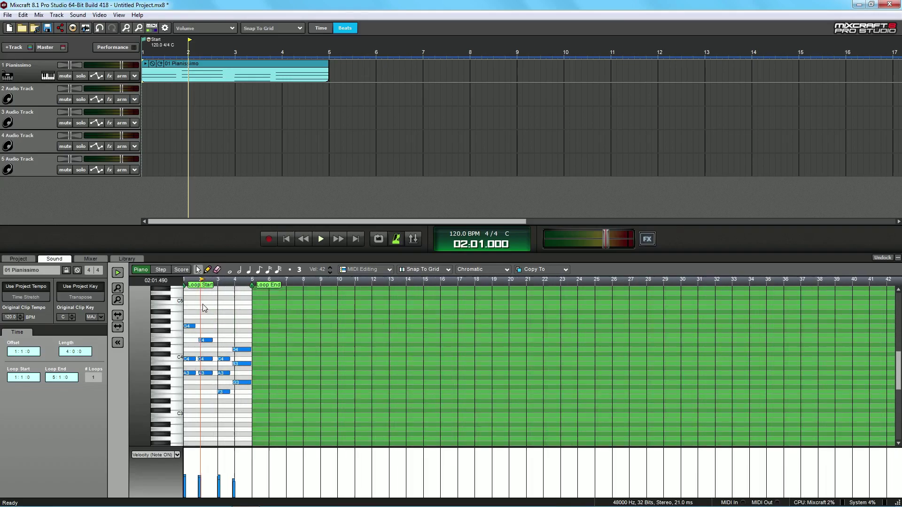
scroll(211, 305, "up", 3)
scroll(262, 327, "up", 1)
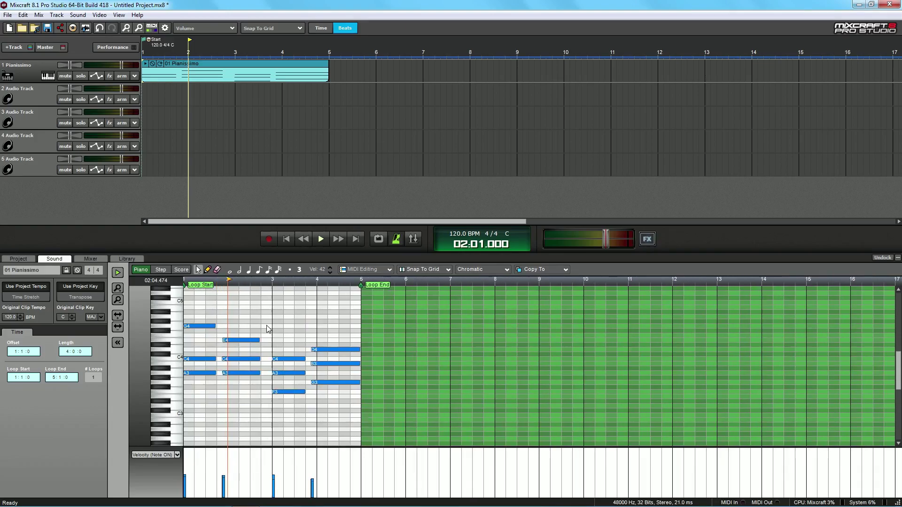
scroll(266, 325, "up", 4)
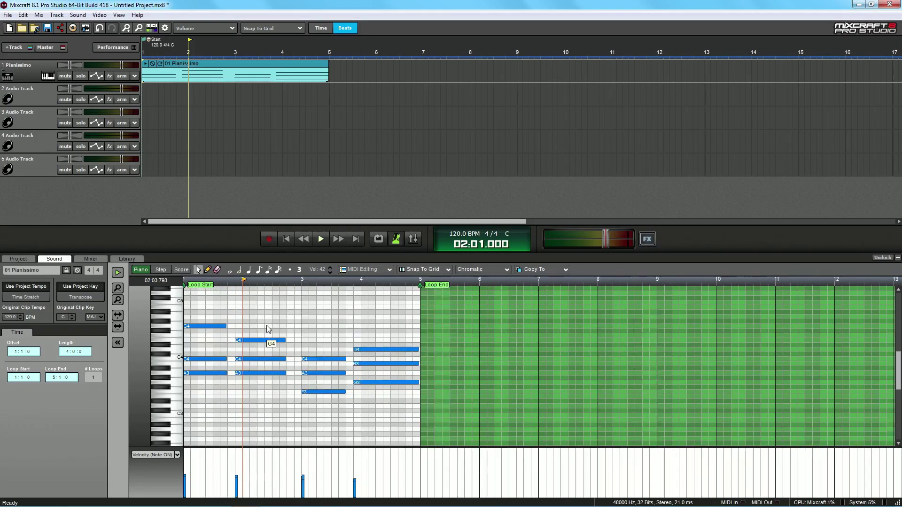
scroll(267, 325, "up", 4)
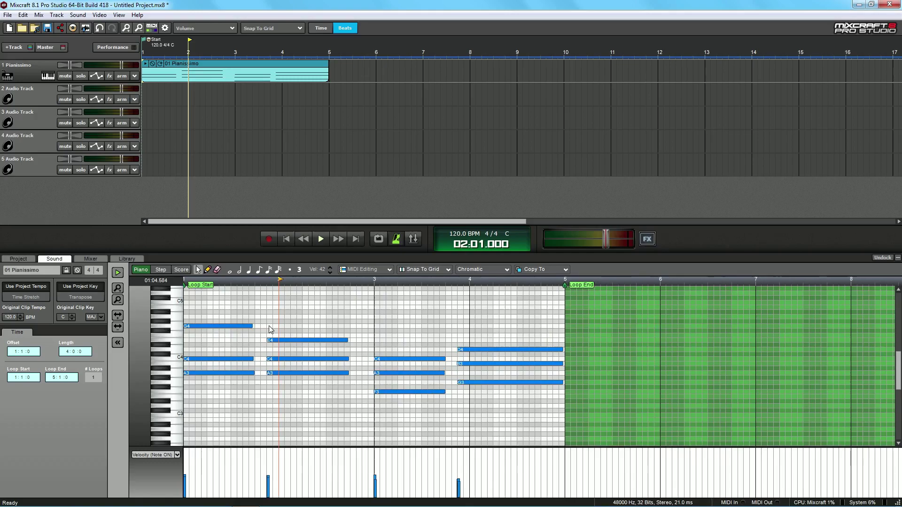
scroll(271, 330, "up", 3)
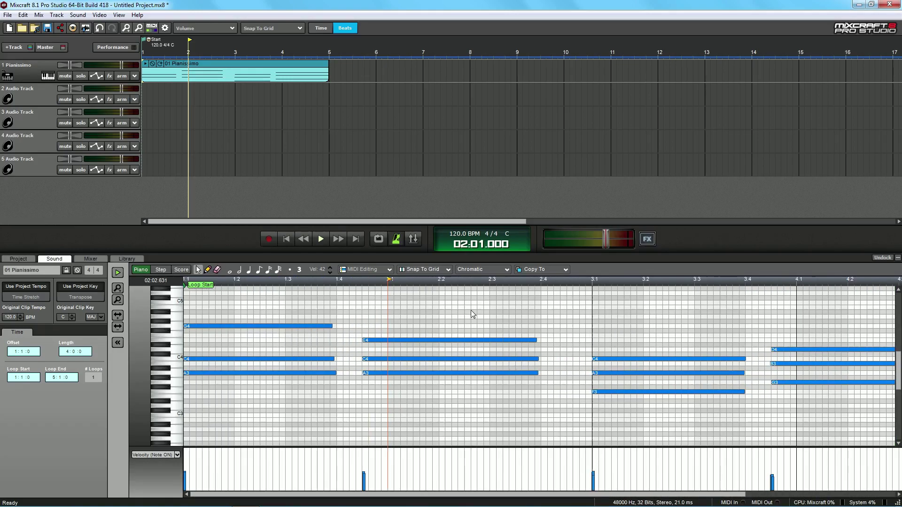
scroll(463, 352, "down", 3)
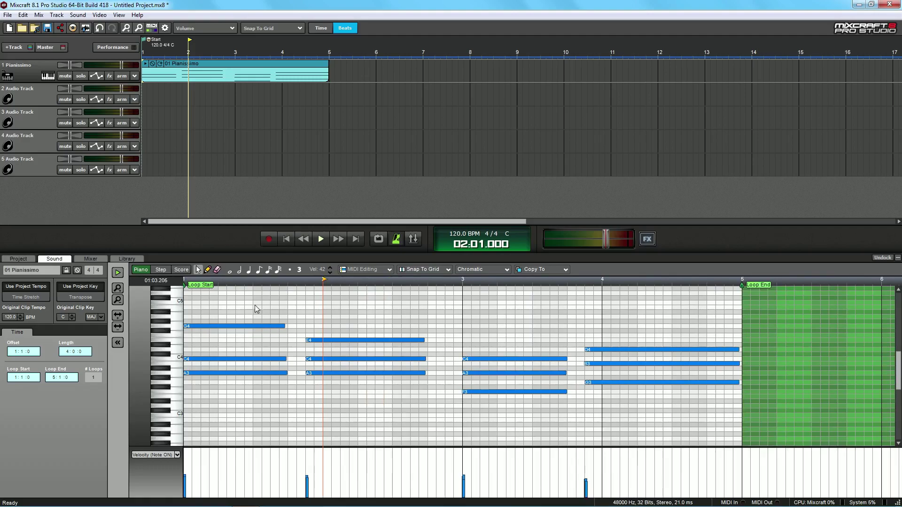
left_click(222, 303)
scroll(221, 301, "up", 3)
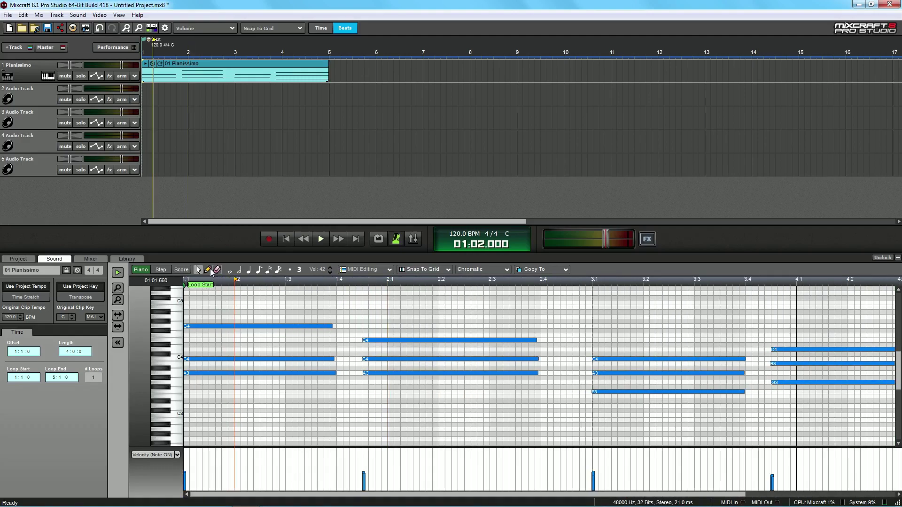
left_click(207, 269)
left_click(223, 312)
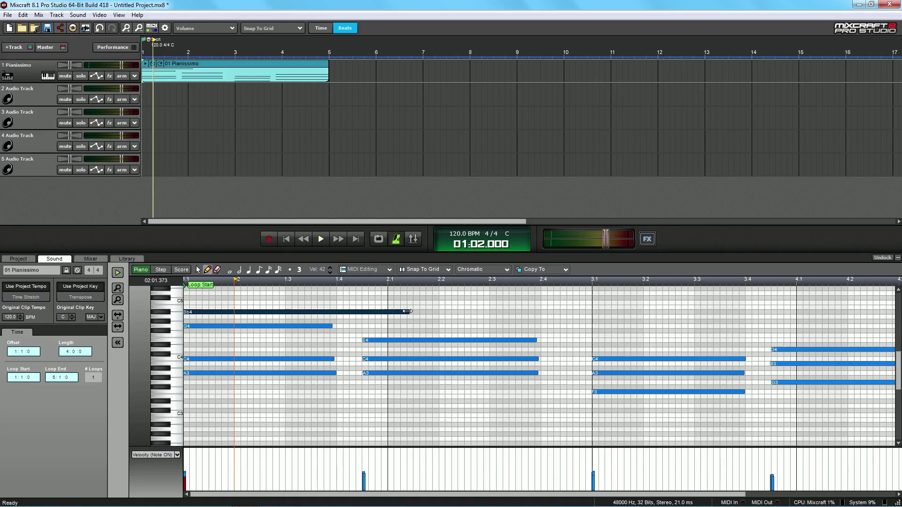
left_click_drag(409, 312, 202, 310)
left_click(237, 312)
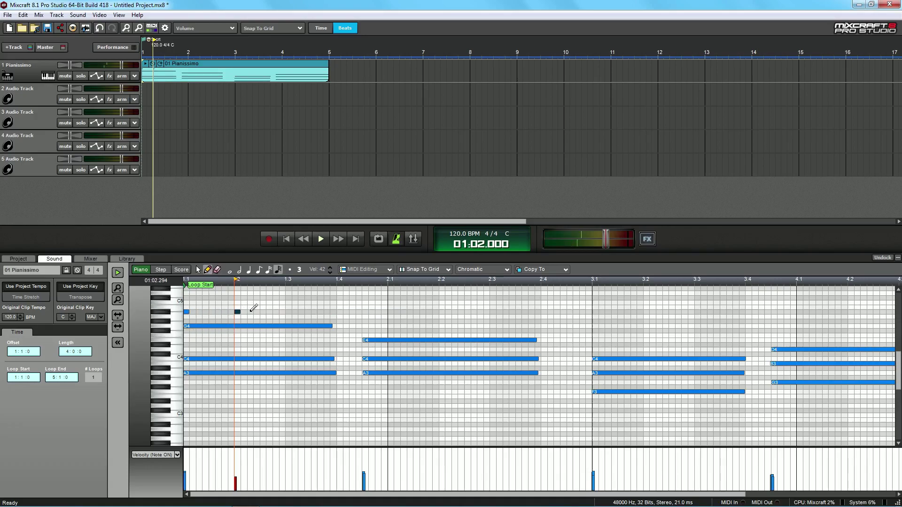
left_click(250, 312)
left_click(269, 312)
key("space")
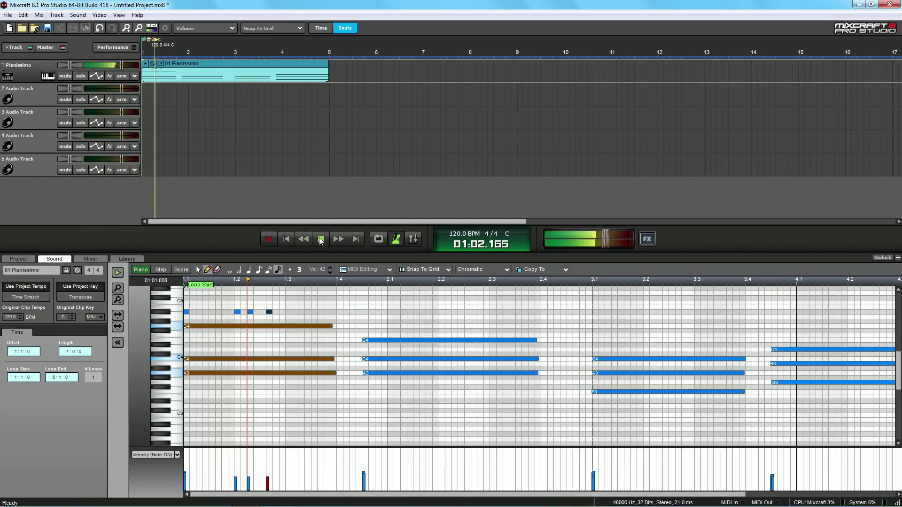
key("space")
left_click(198, 270)
left_click_drag(306, 317, 138, 281)
key("Delete")
scroll(621, 369, "down", 1)
- Quantize the start times of all chord notes to 1/16 notes
left_click_drag(674, 402, 181, 282)
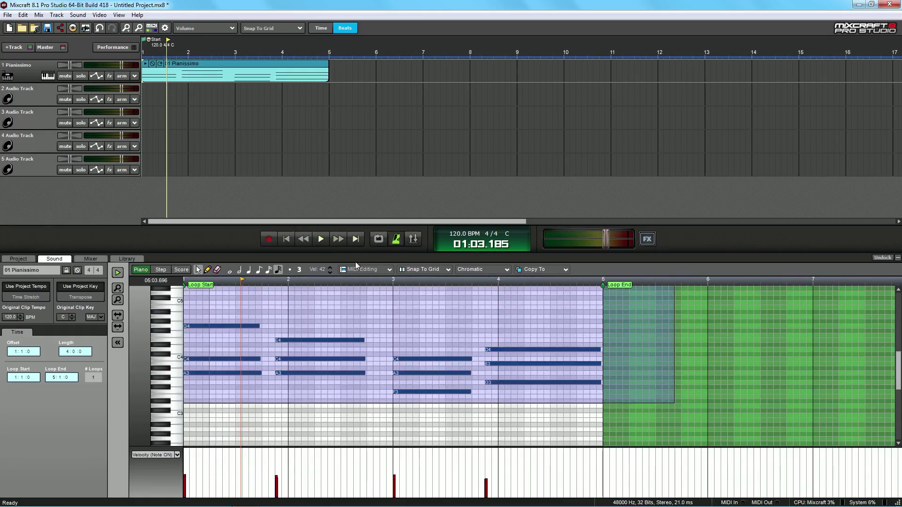
left_click(367, 270)
left_click(362, 280)
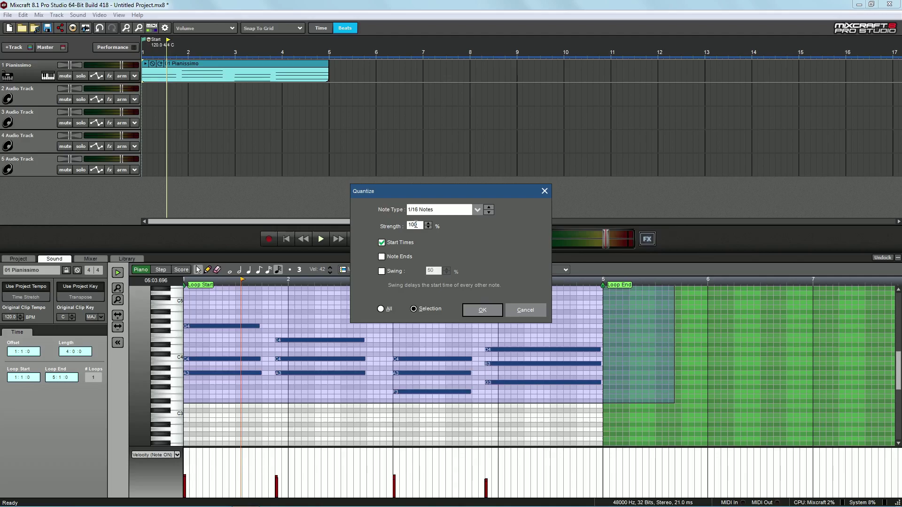
left_click(481, 310)
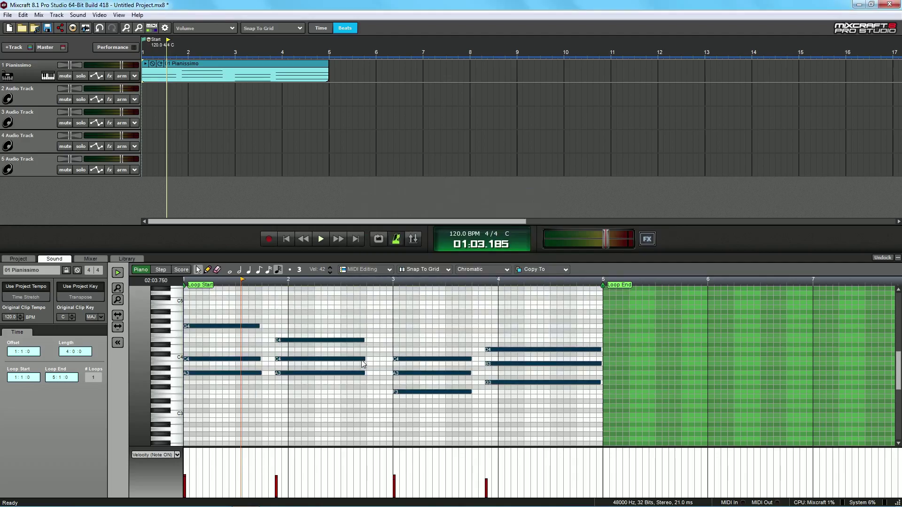
- Lengthen the notes so the clip grows to 5.0.0, then select the last chord's D4, B3 and G3
left_click_drag(366, 358, 379, 359)
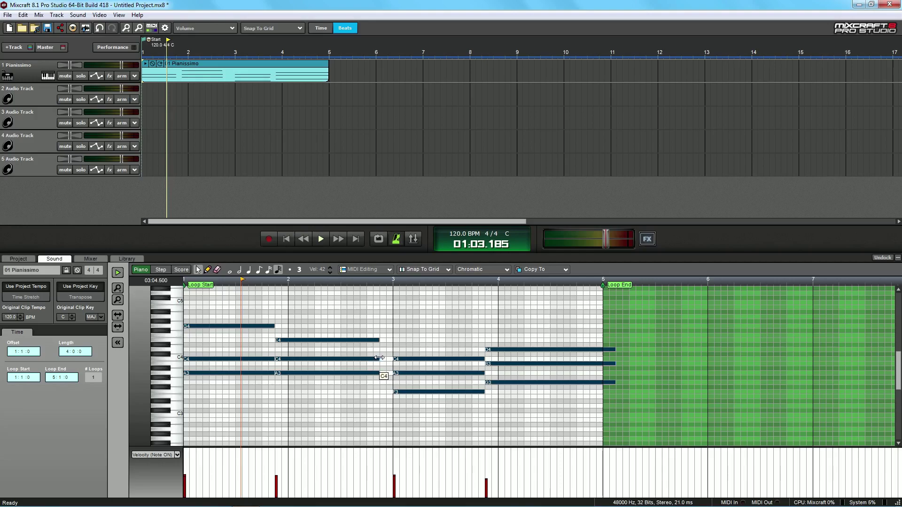
left_click(609, 404)
left_click_drag(654, 408, 606, 337)
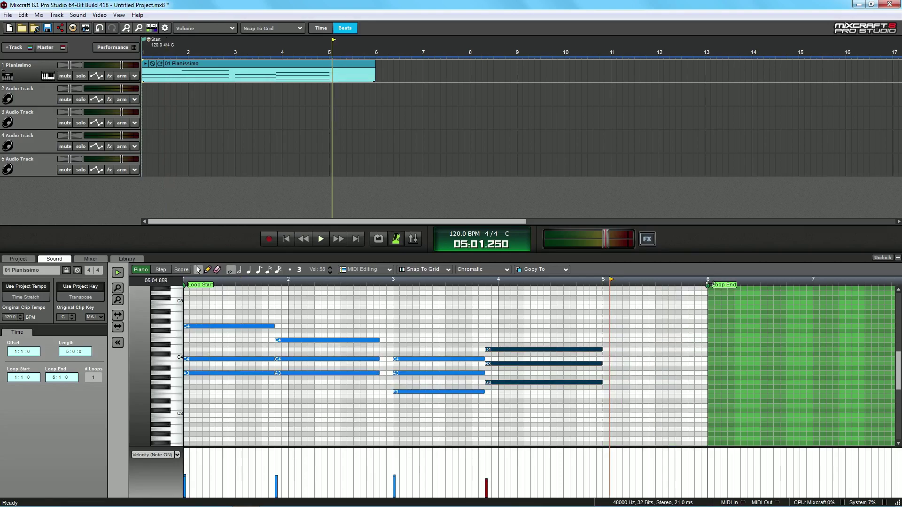
- Trim the clip back to 4.0.0, extend the E4, C4 and A3 notes to bar 3, and play from the start
left_click_drag(708, 285, 603, 285)
left_click_drag(387, 390, 361, 324)
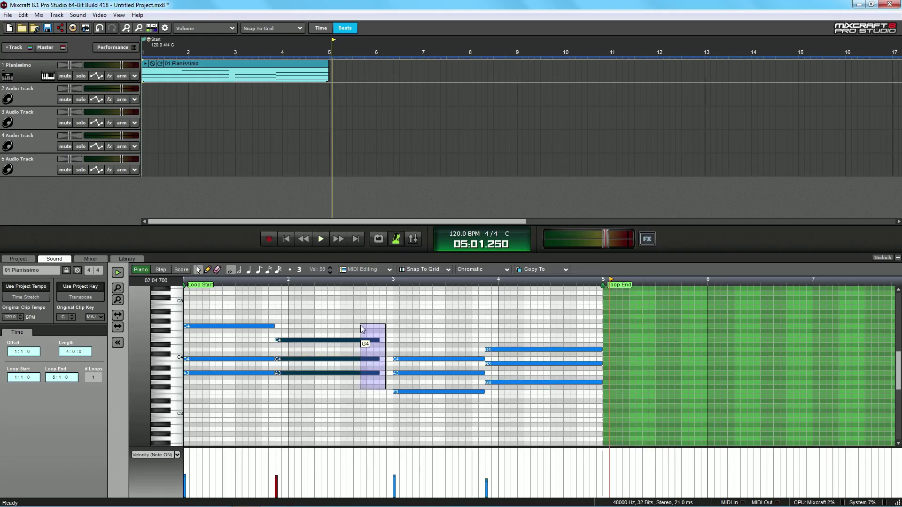
left_click_drag(379, 359, 392, 358)
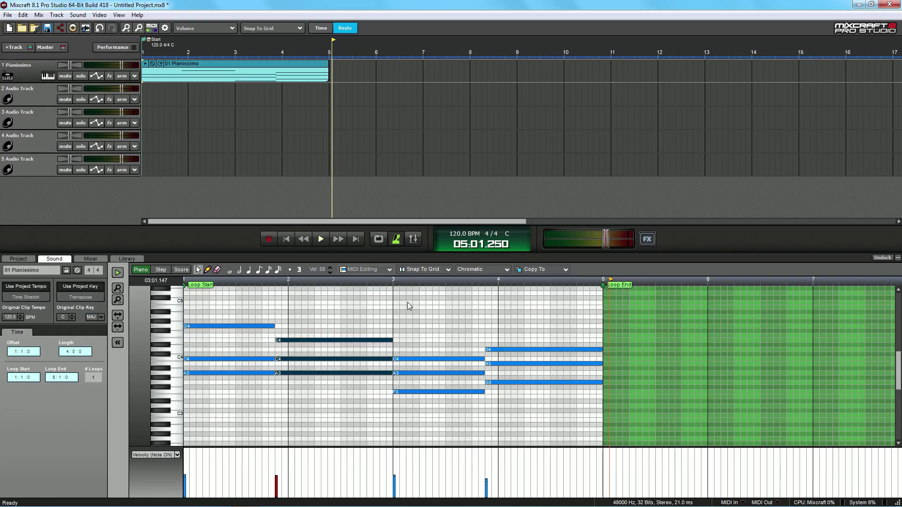
left_click(287, 240)
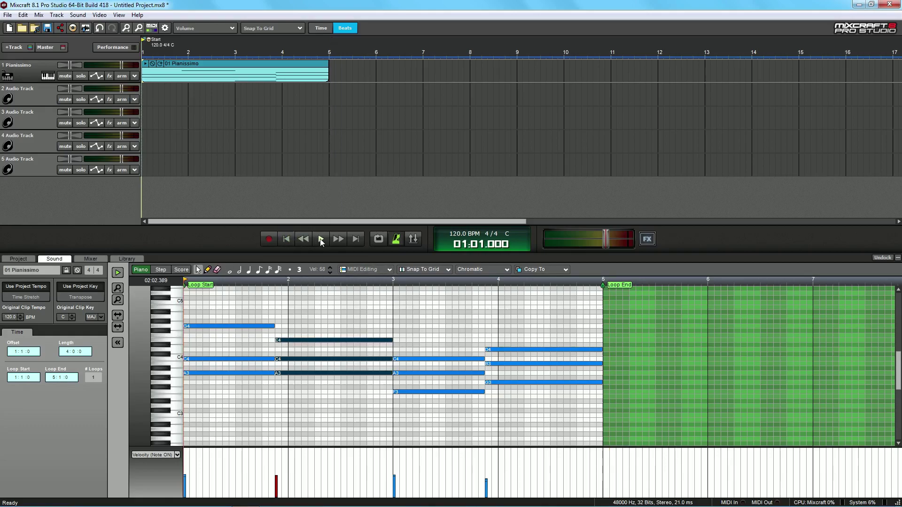
left_click(321, 239)
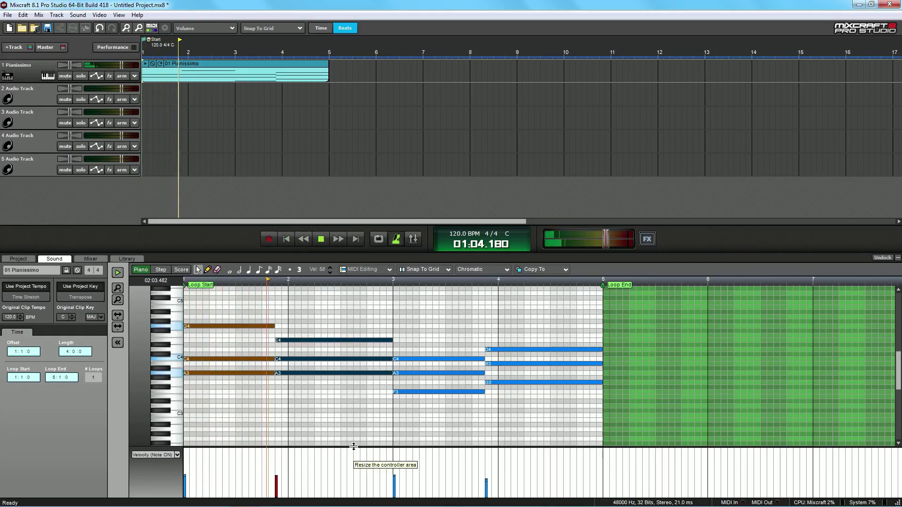